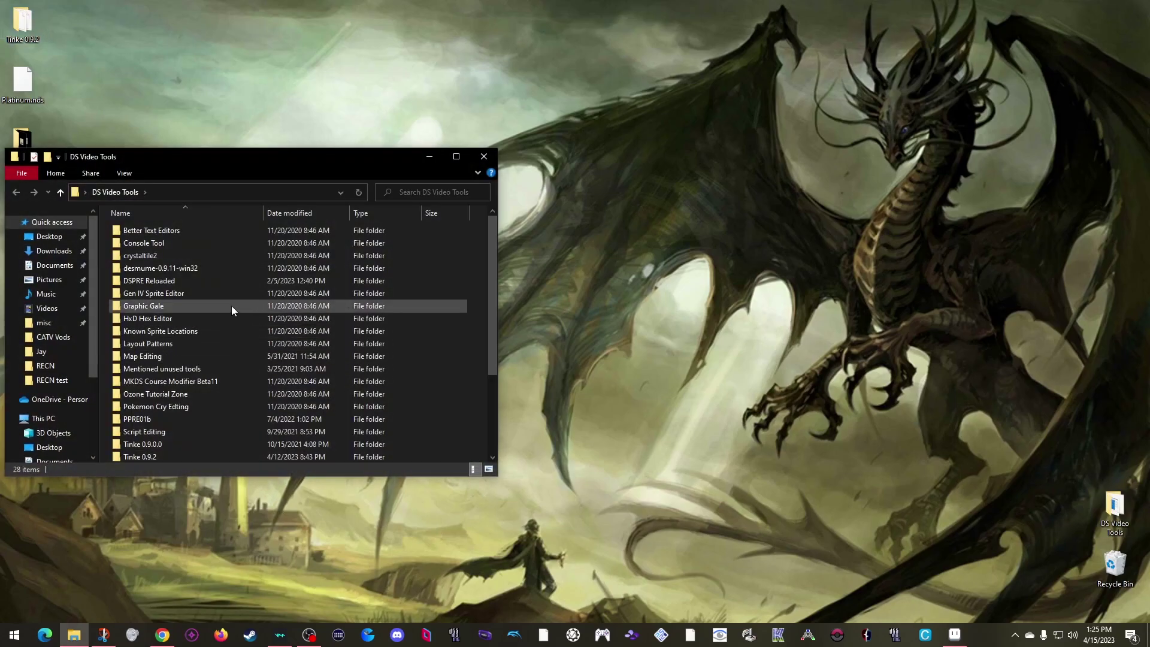
# Close DS Video Tools, launch Tinke.exe from the Tinke 0.9.2 folder and load Platinum.nds.
pyautogui.scroll(-3, 232, 318)
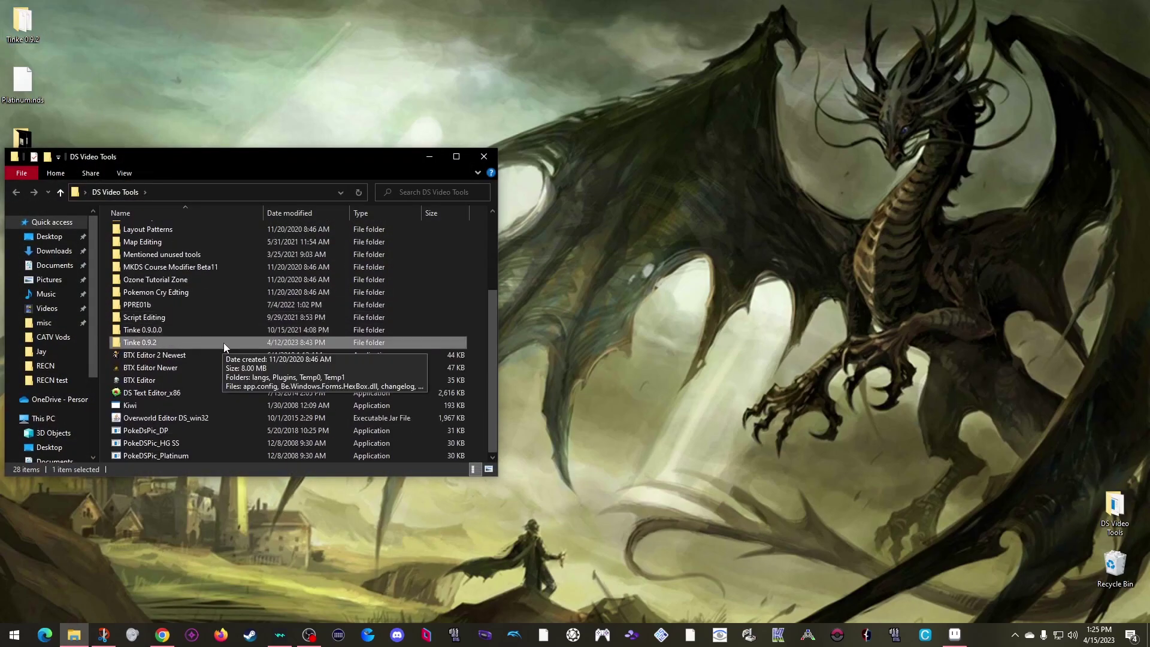
pyautogui.click(483, 158)
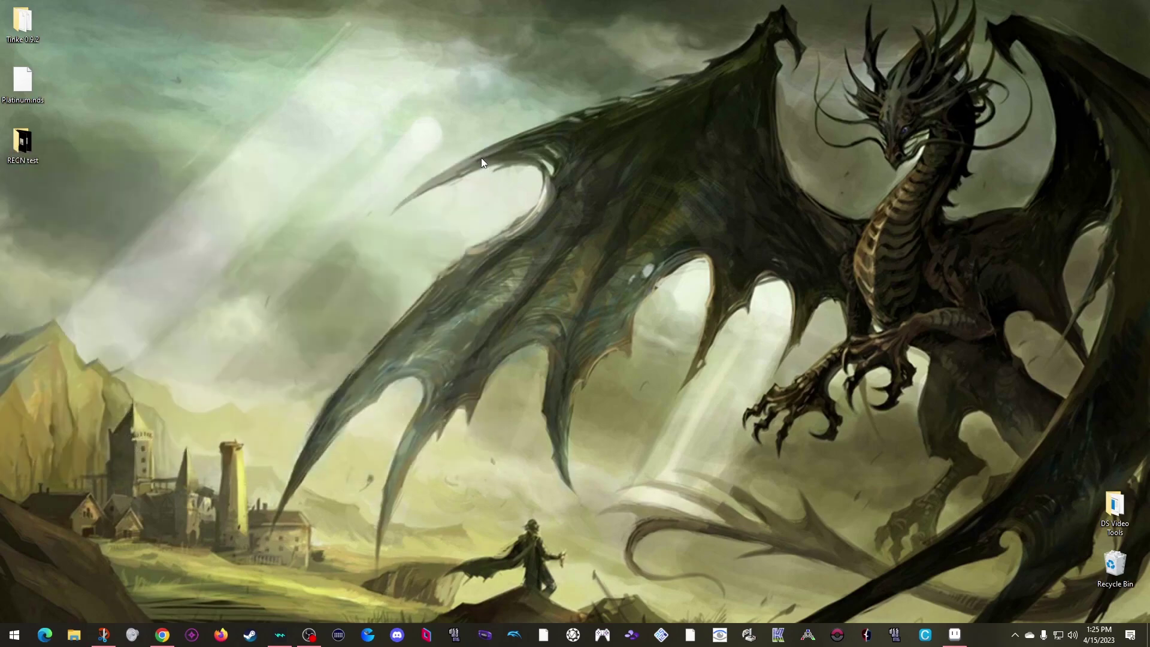
pyautogui.doubleClick(23, 21)
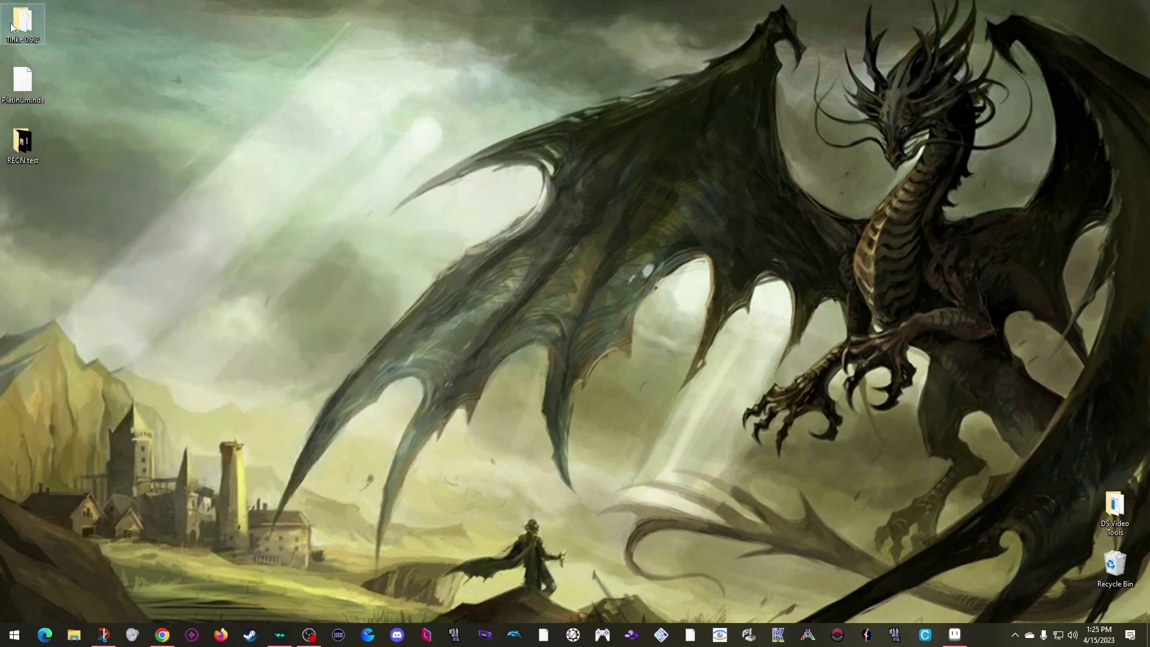
pyautogui.doubleClick(161, 382)
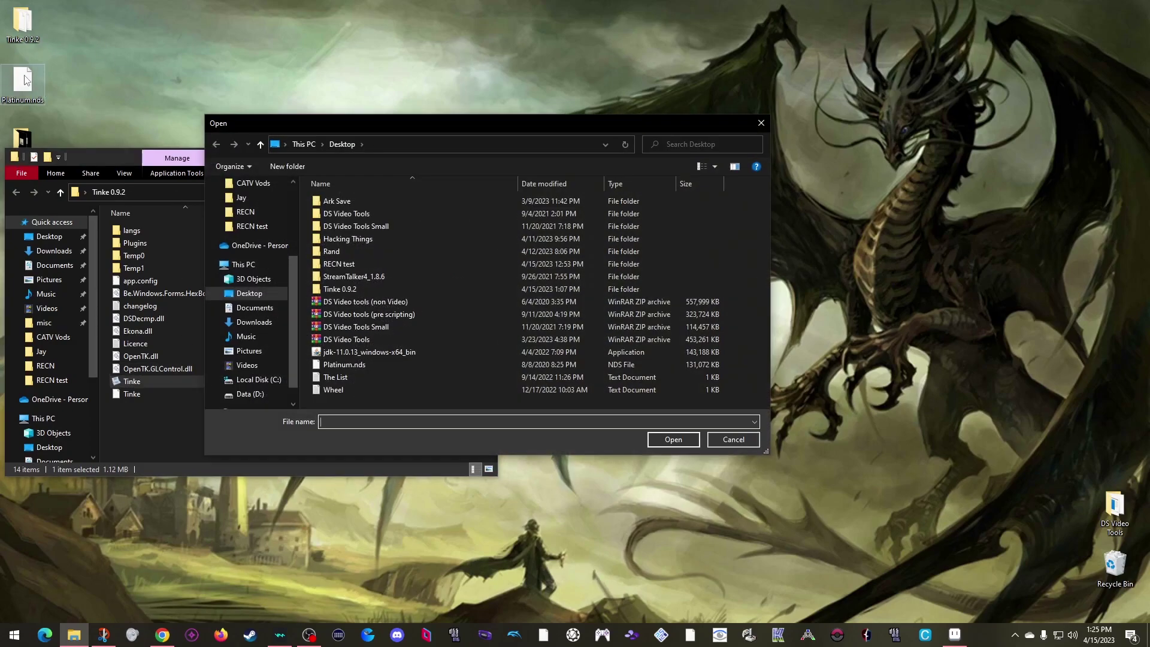
pyautogui.doubleClick(390, 365)
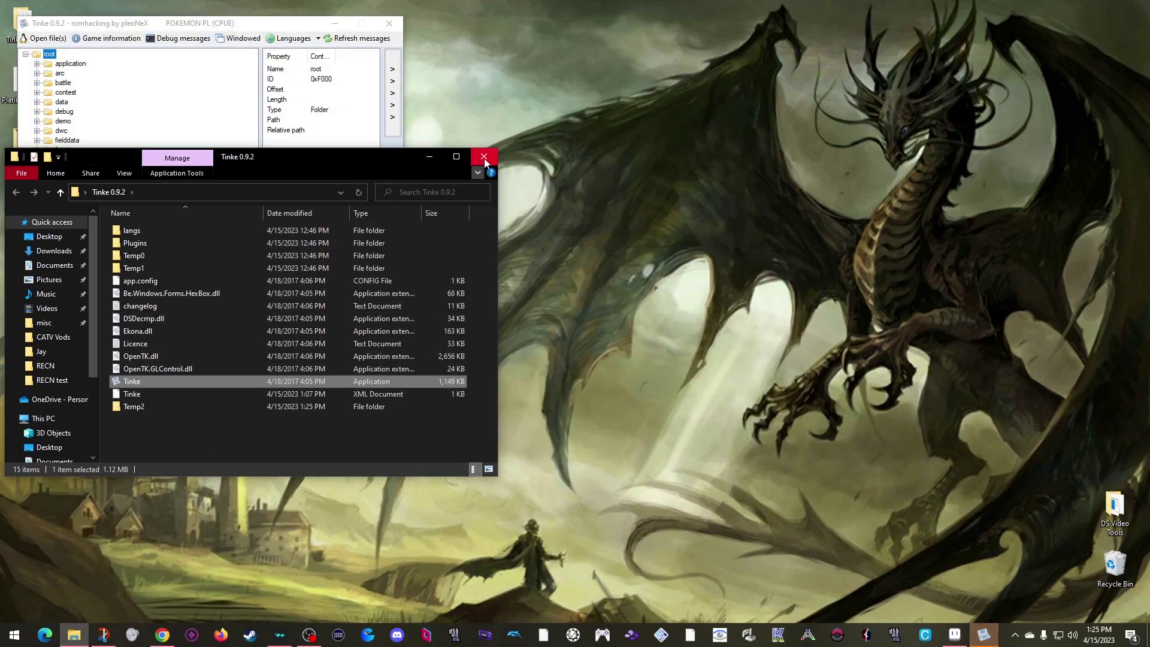
# Center the Tinke window, then open Known Sprite Locations inside the DS Video Tools folder.
pyautogui.click(484, 157)
pyautogui.moveTo(256, 27); pyautogui.dragTo(394, 137)
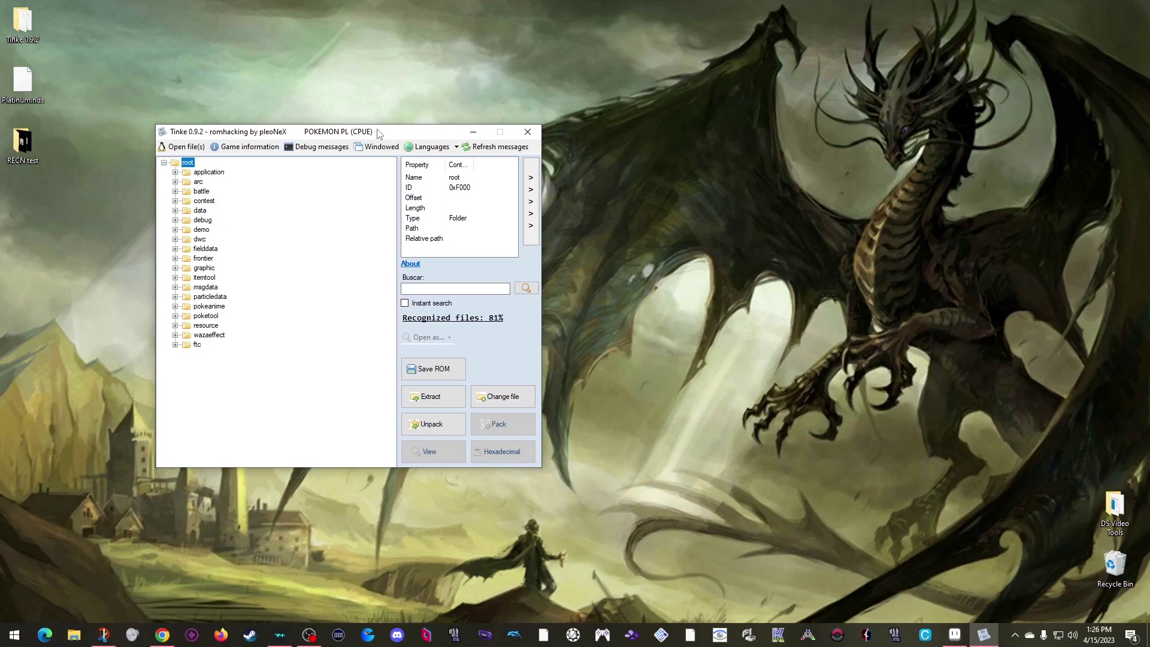
pyautogui.doubleClick(1114, 508)
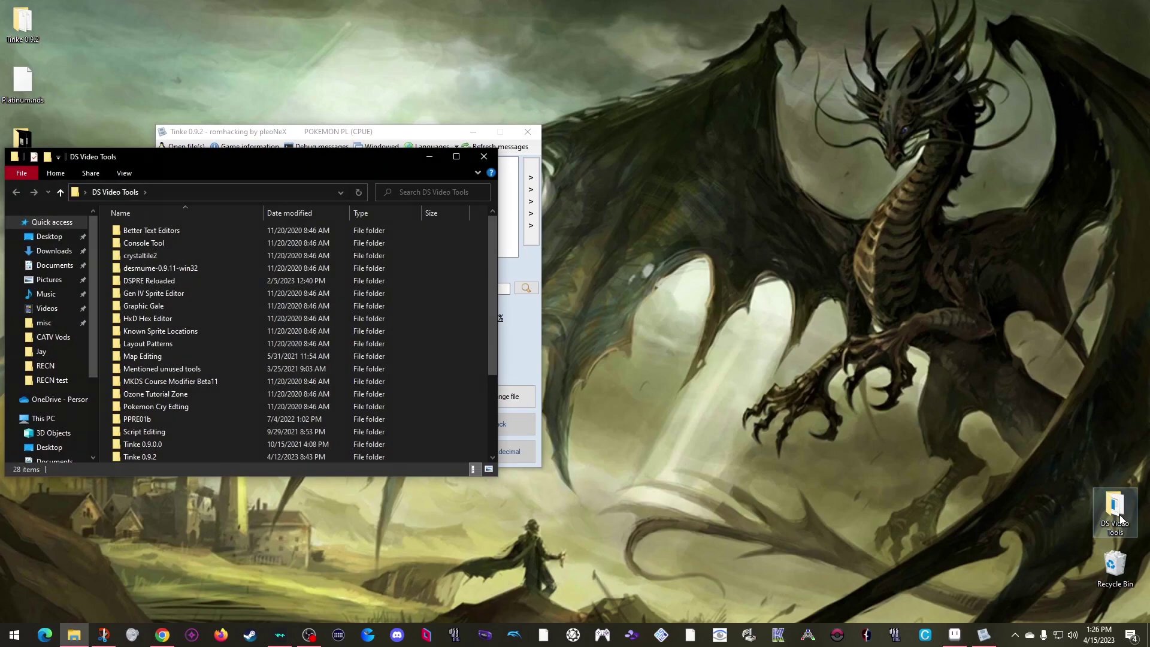
pyautogui.moveTo(185, 362)
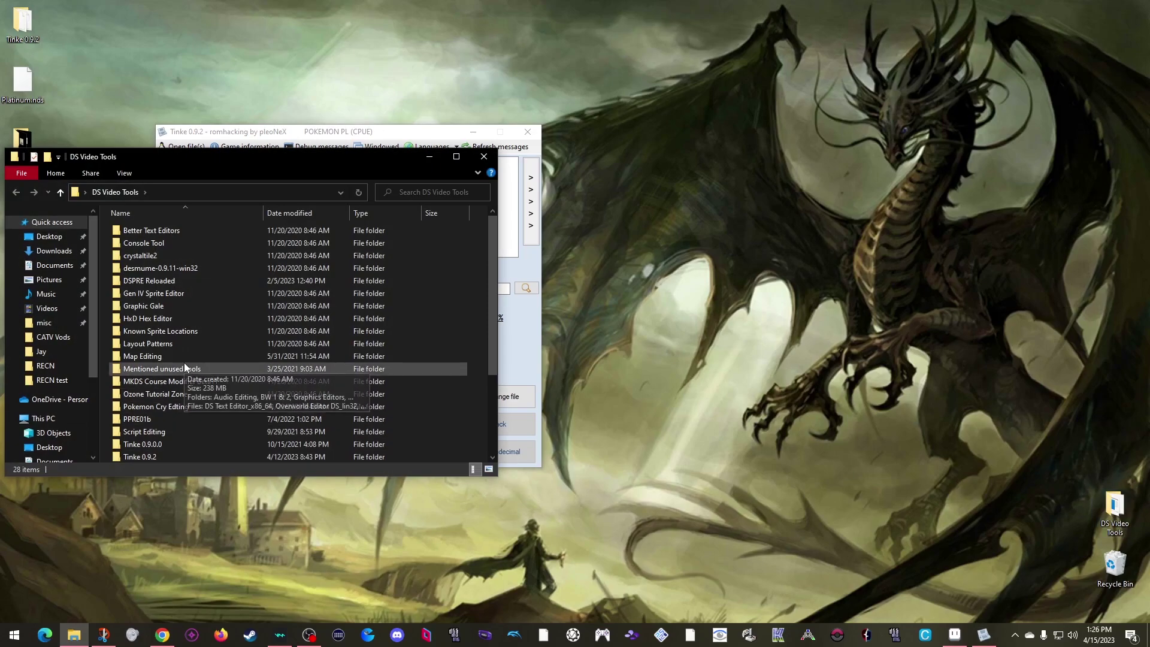
pyautogui.doubleClick(171, 331)
pyautogui.doubleClick(165, 233)
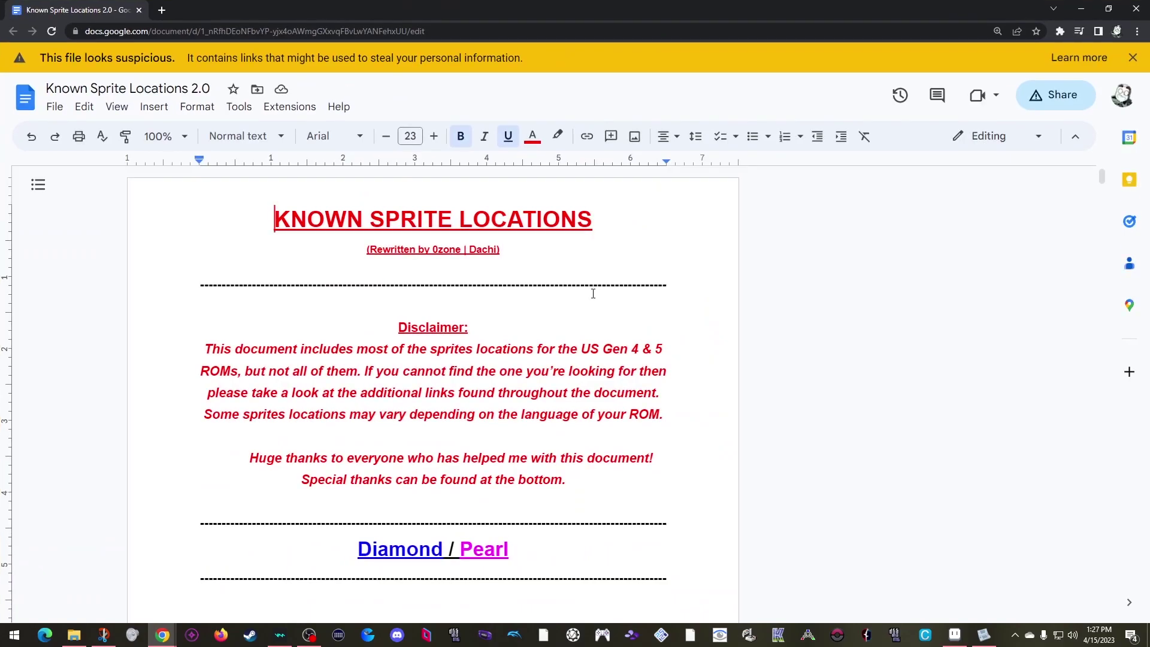
pyautogui.scroll(-8, 593, 293)
pyautogui.scroll(-15, 593, 294)
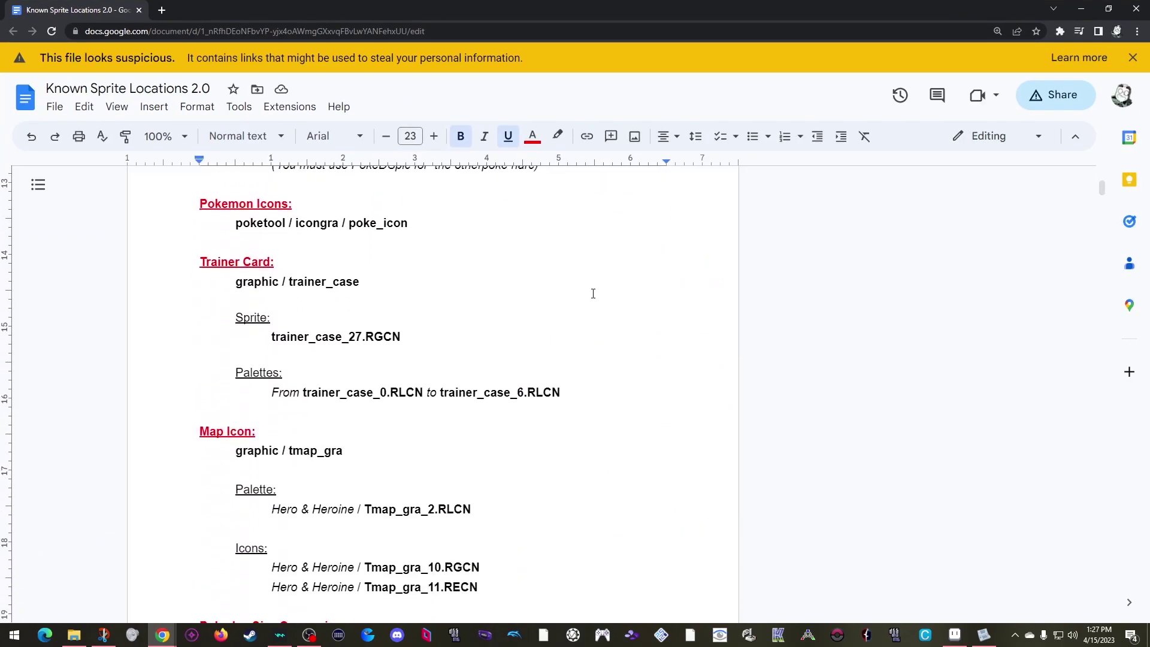
pyautogui.scroll(-15, 593, 293)
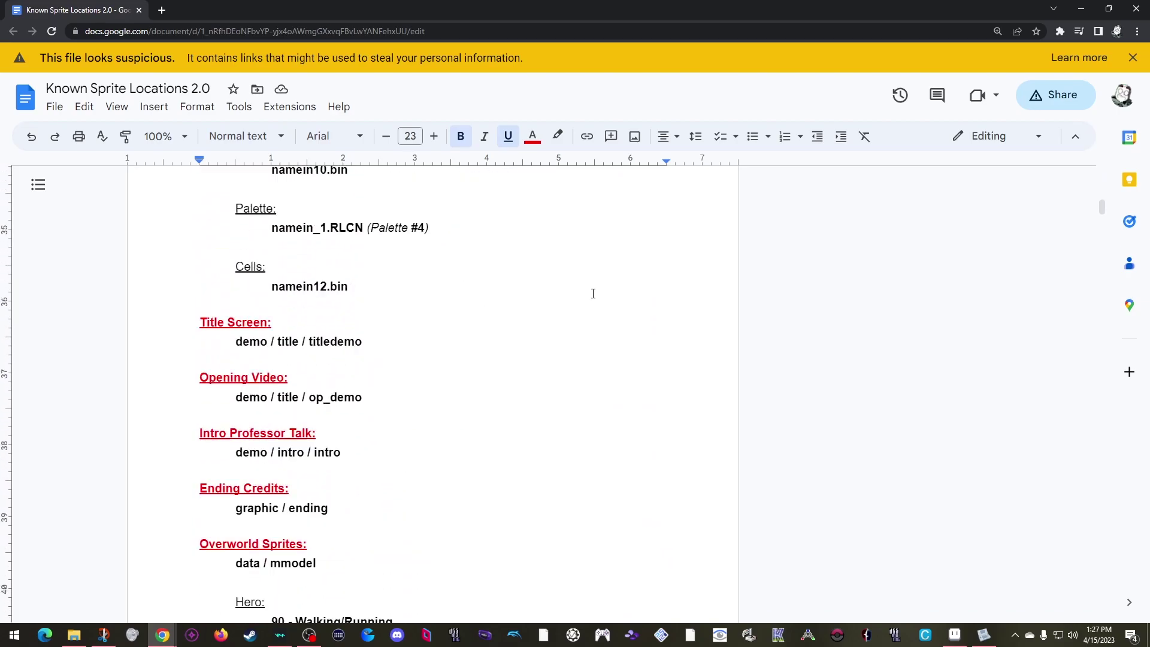
pyautogui.scroll(8, 590, 290)
pyautogui.scroll(20, 589, 291)
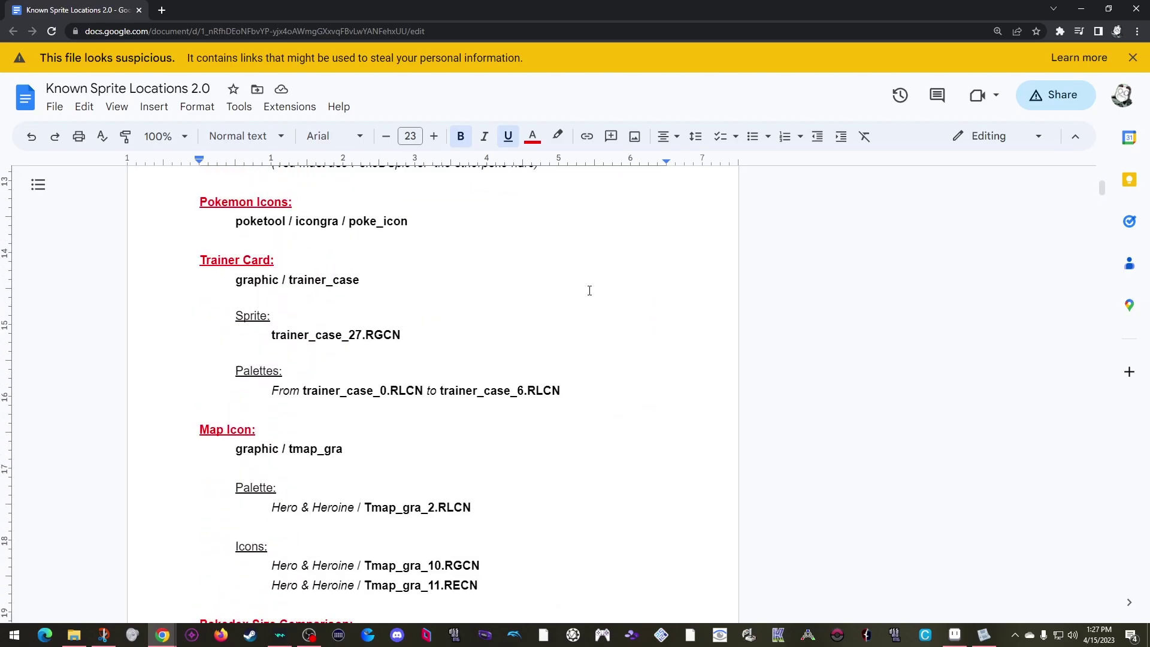
pyautogui.click(1135, 10)
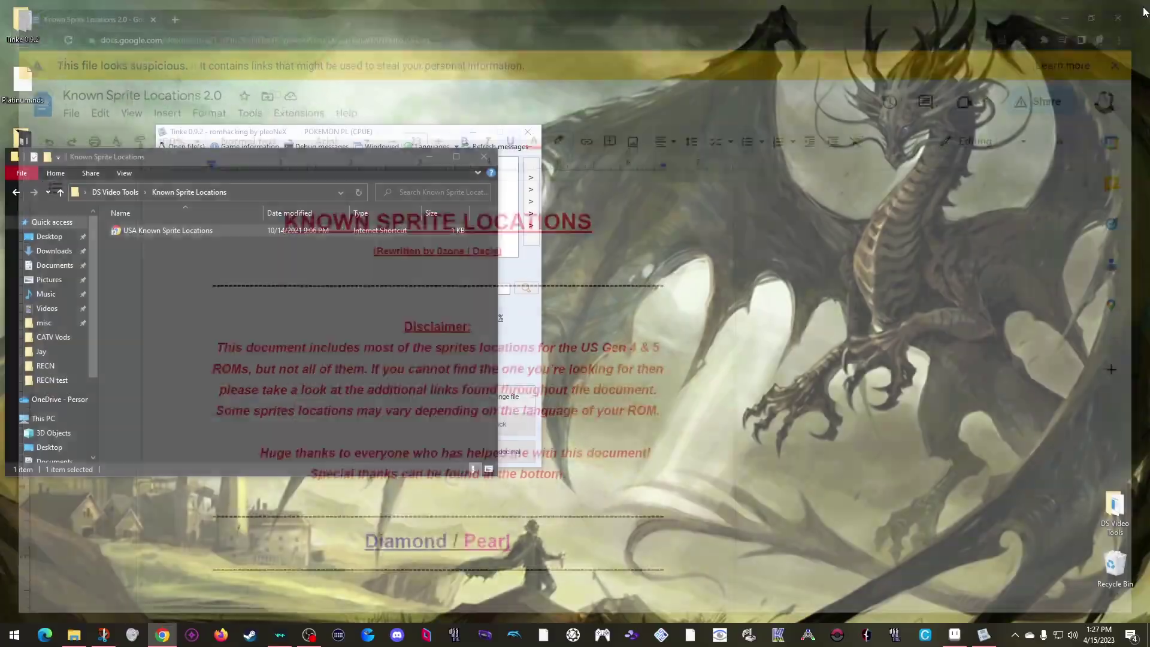
# Unpack trbgra.narc from root > poketool > trgra in Tinke.
pyautogui.click(483, 157)
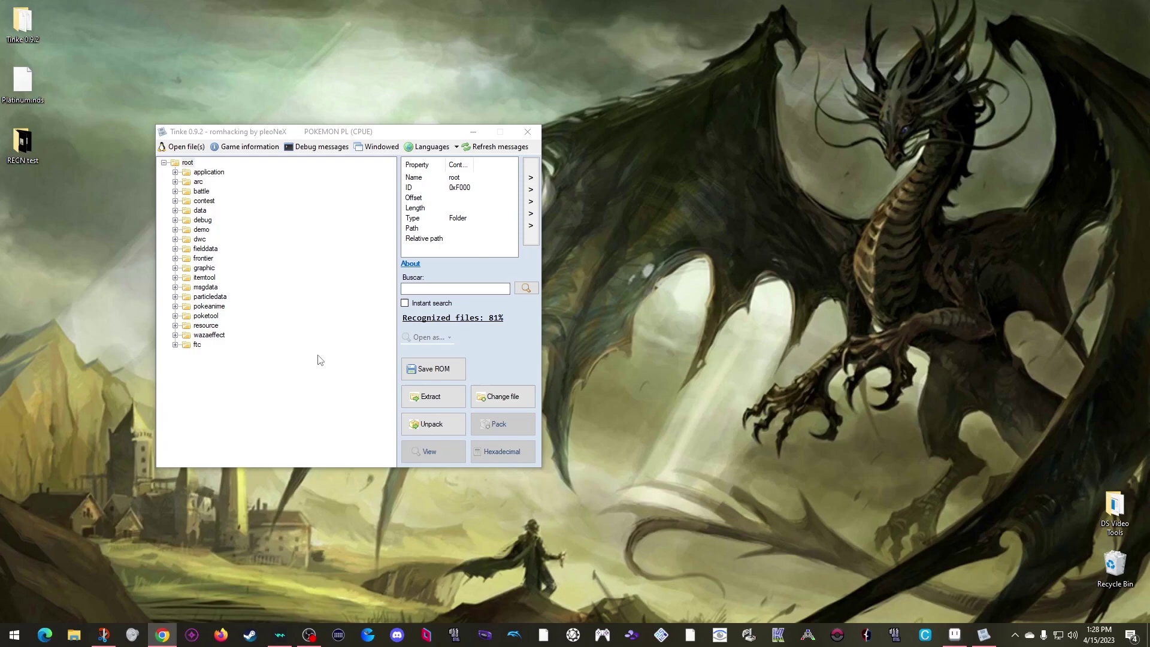
pyautogui.click(174, 321)
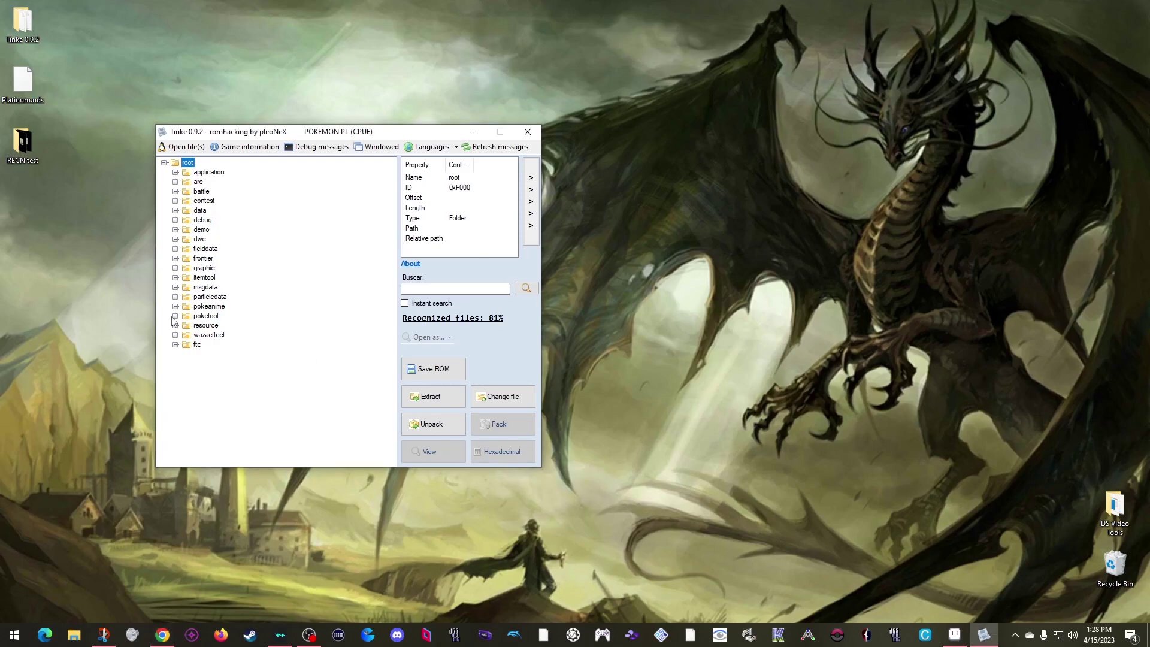
pyautogui.click(175, 316)
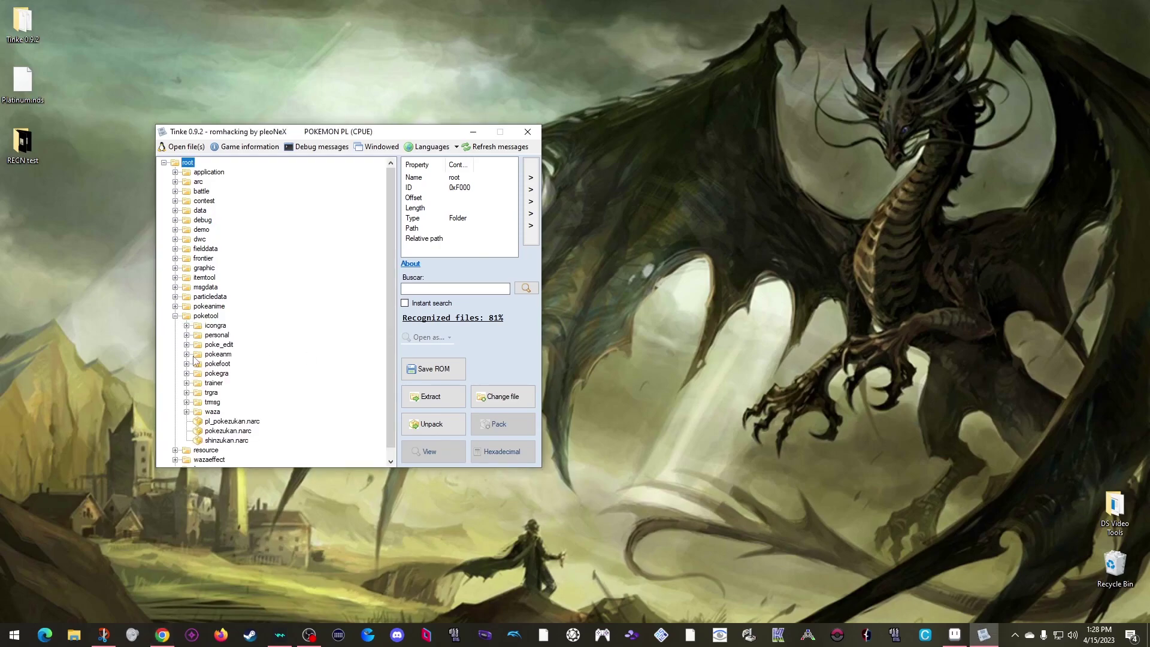
pyautogui.click(186, 392)
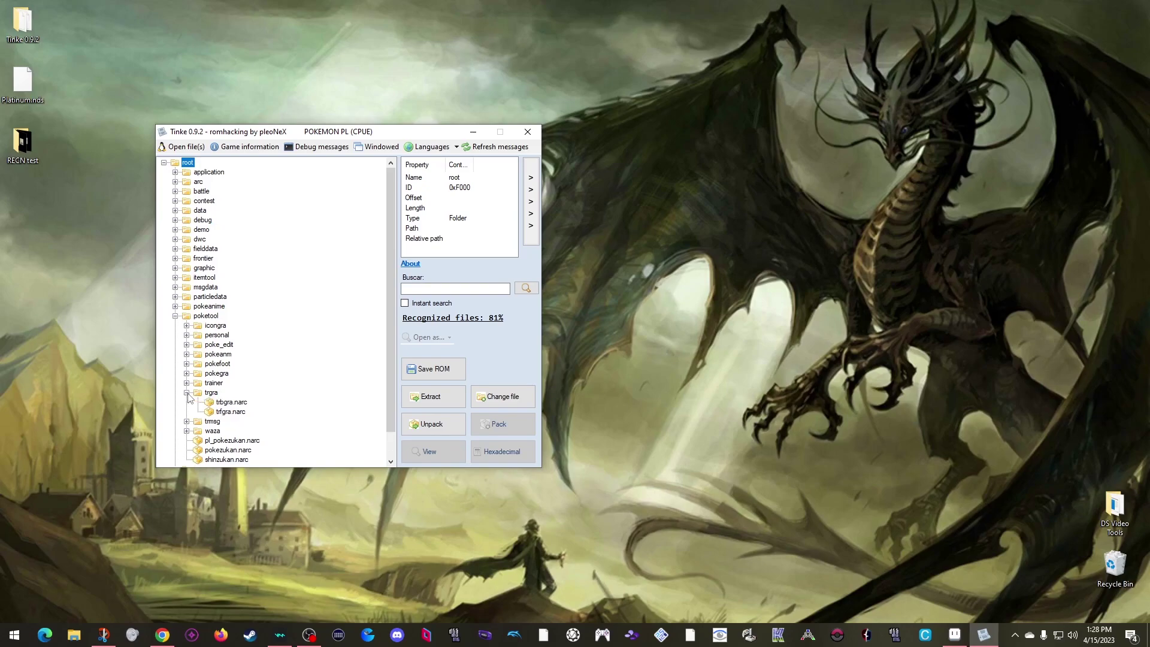
pyautogui.click(237, 403)
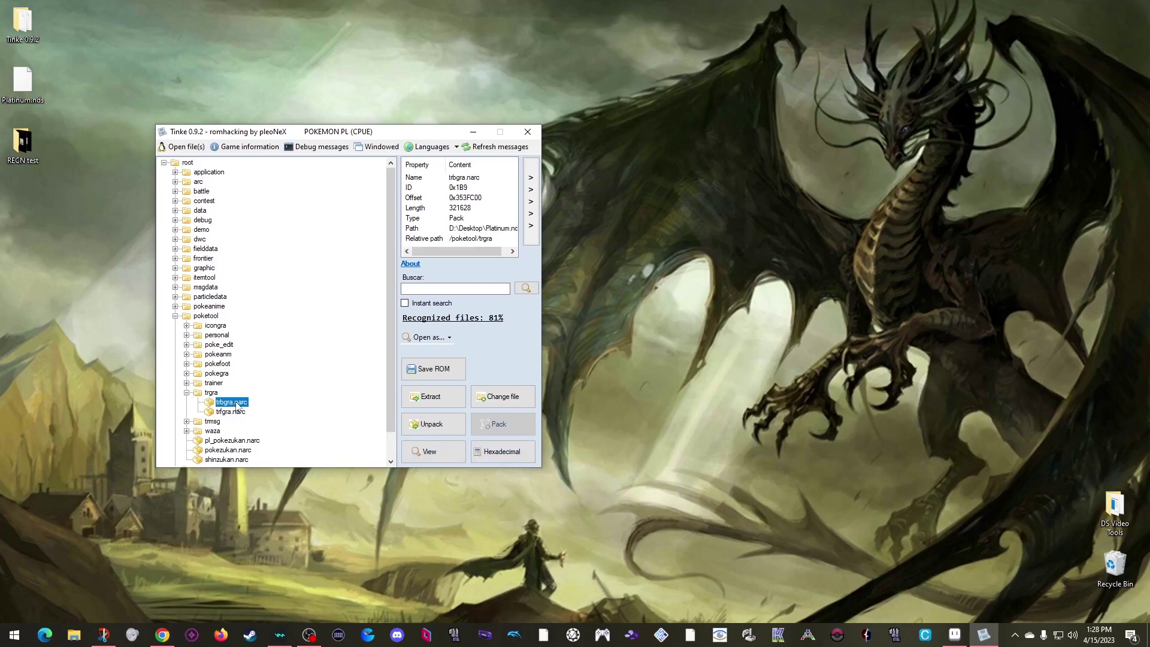
pyautogui.click(433, 424)
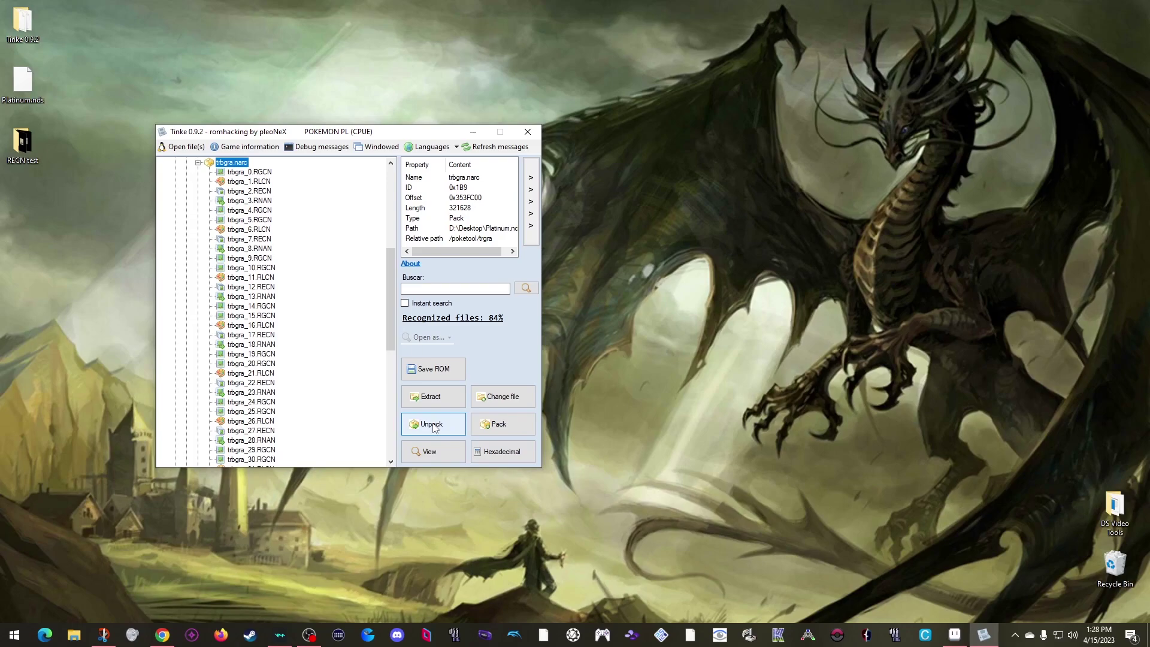
# Preview the trbgra_0.RGCN tile image as 256×200 4bpp.
pyautogui.click(250, 172)
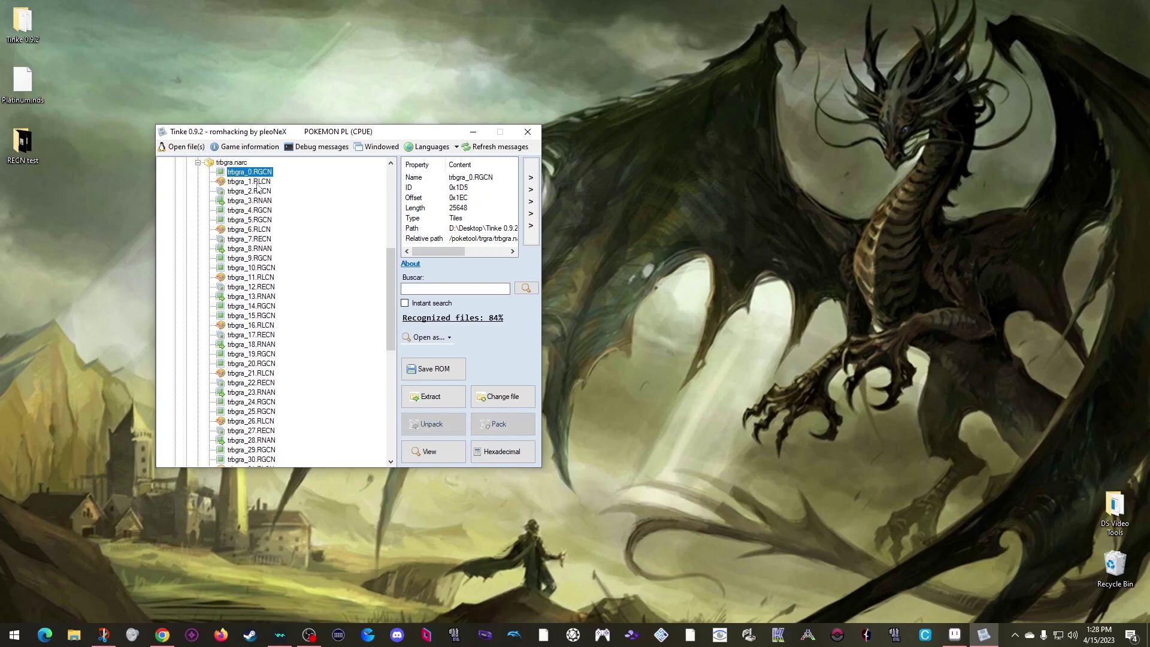
pyautogui.click(259, 182)
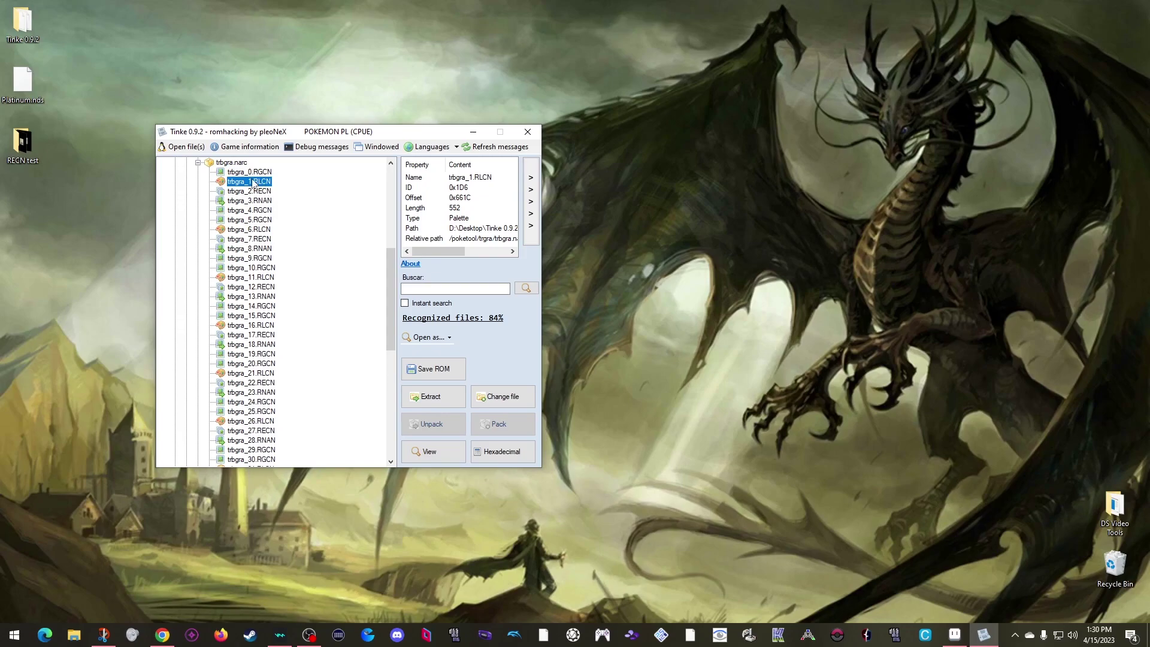
pyautogui.click(265, 173)
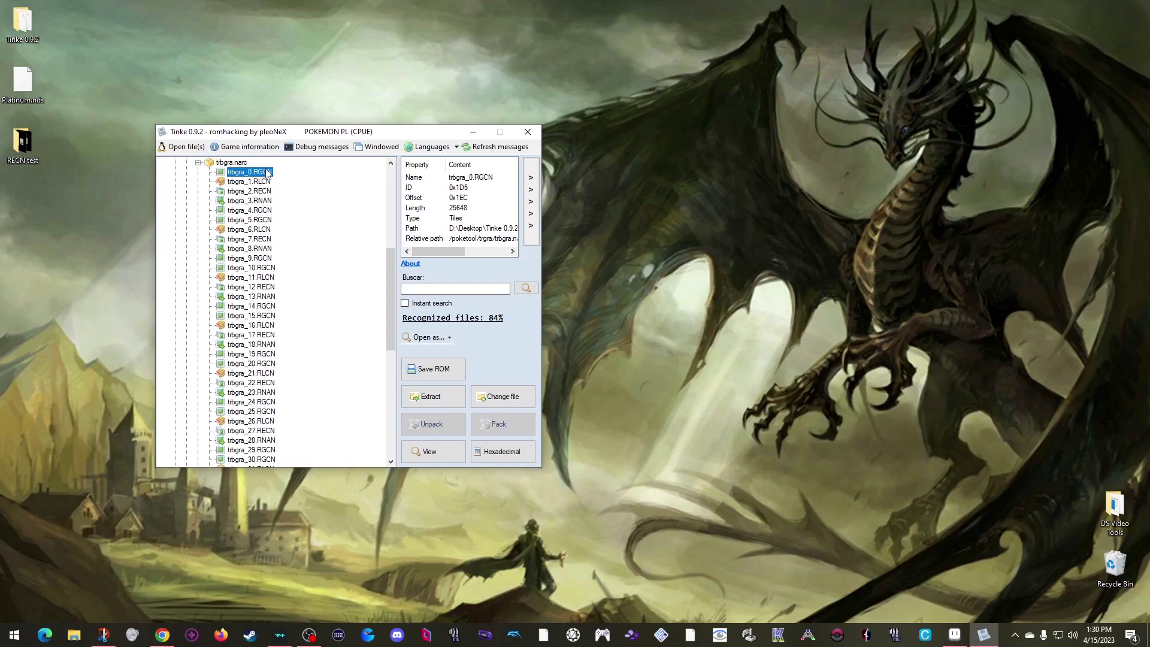
pyautogui.click(436, 446)
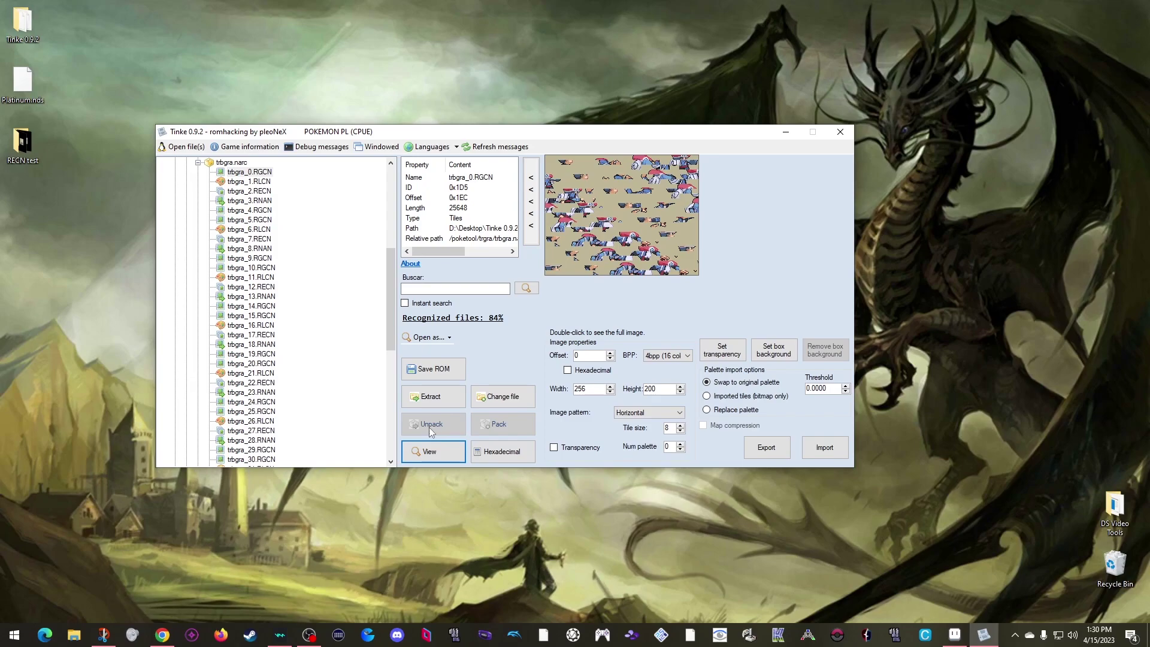
# View trbgra_2.RECN as the trainer back sprite, transparency off, on bank CellAnime0.
pyautogui.click(261, 191)
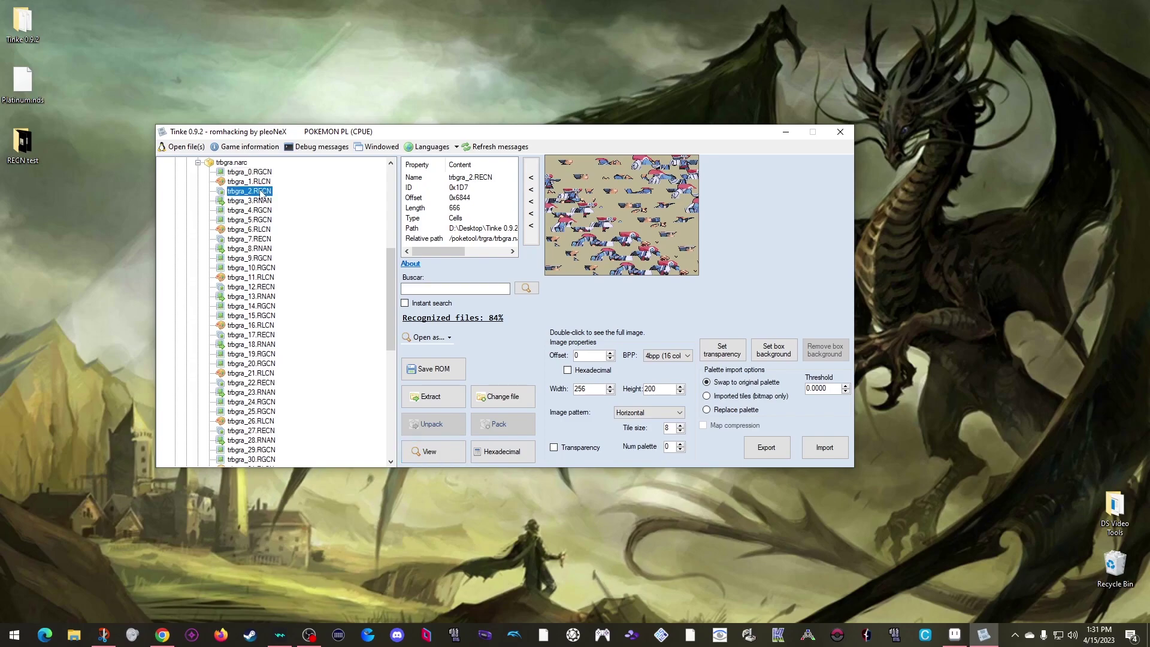
pyautogui.click(434, 452)
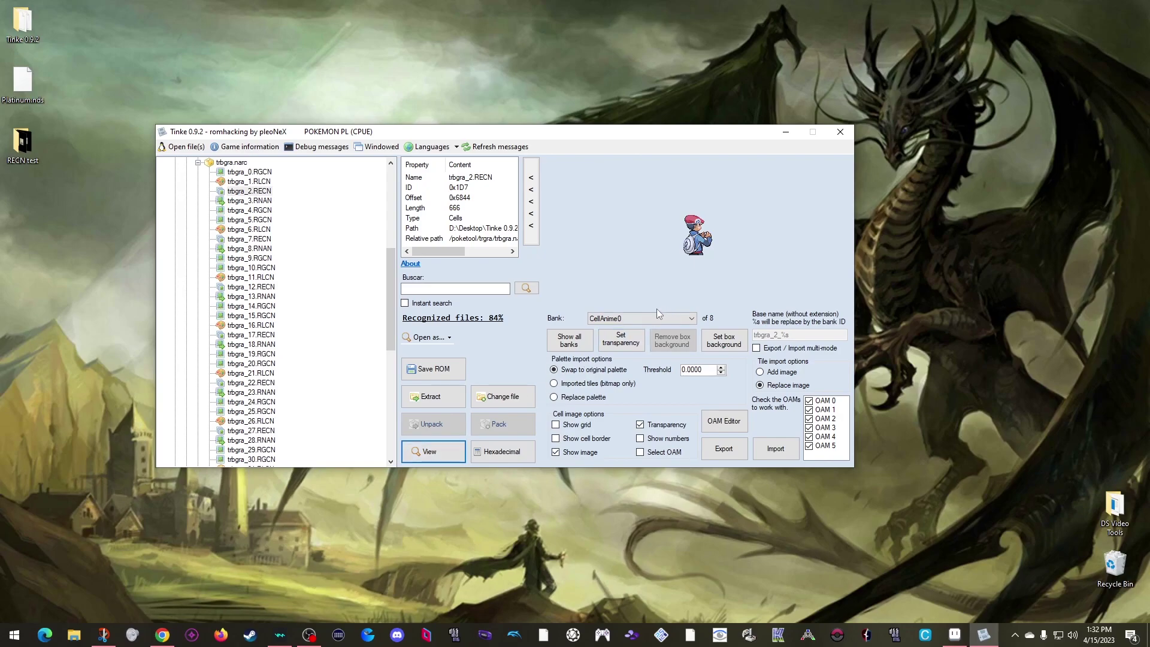
pyautogui.scroll(-3, 647, 320)
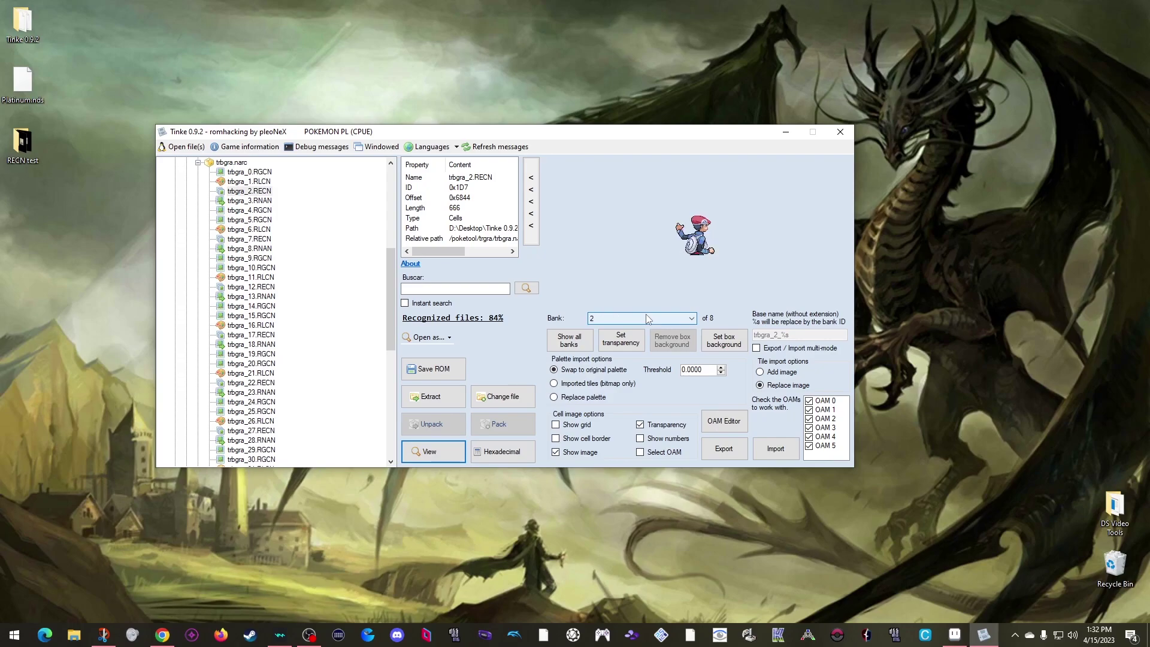
pyautogui.scroll(-3, 648, 319)
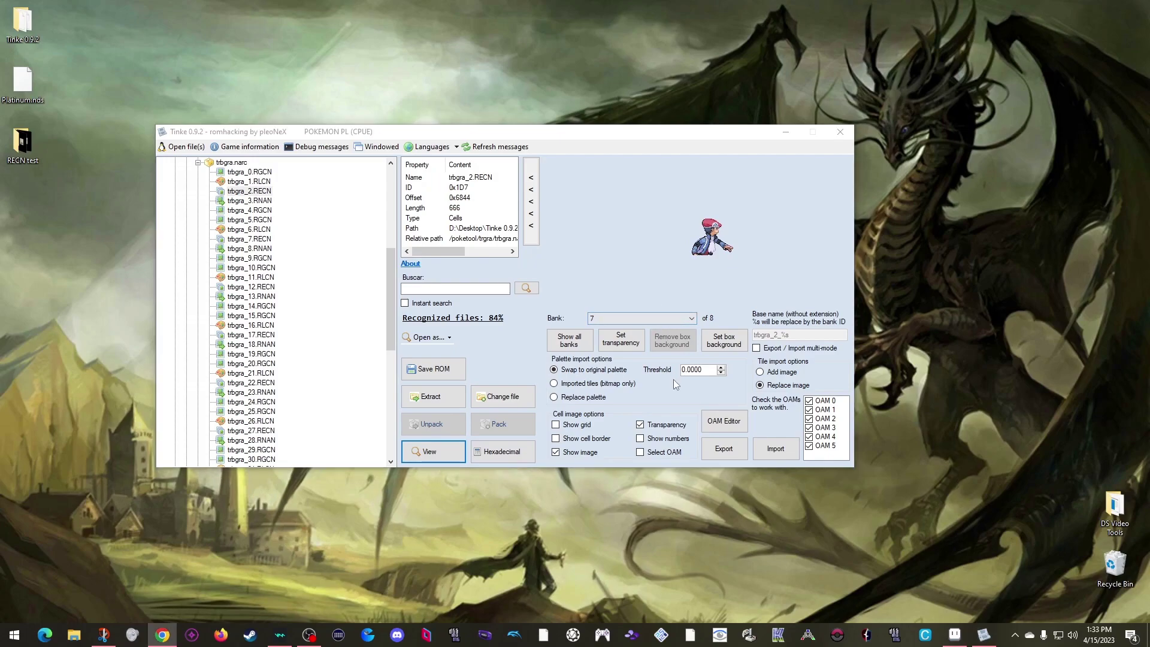
pyautogui.click(640, 425)
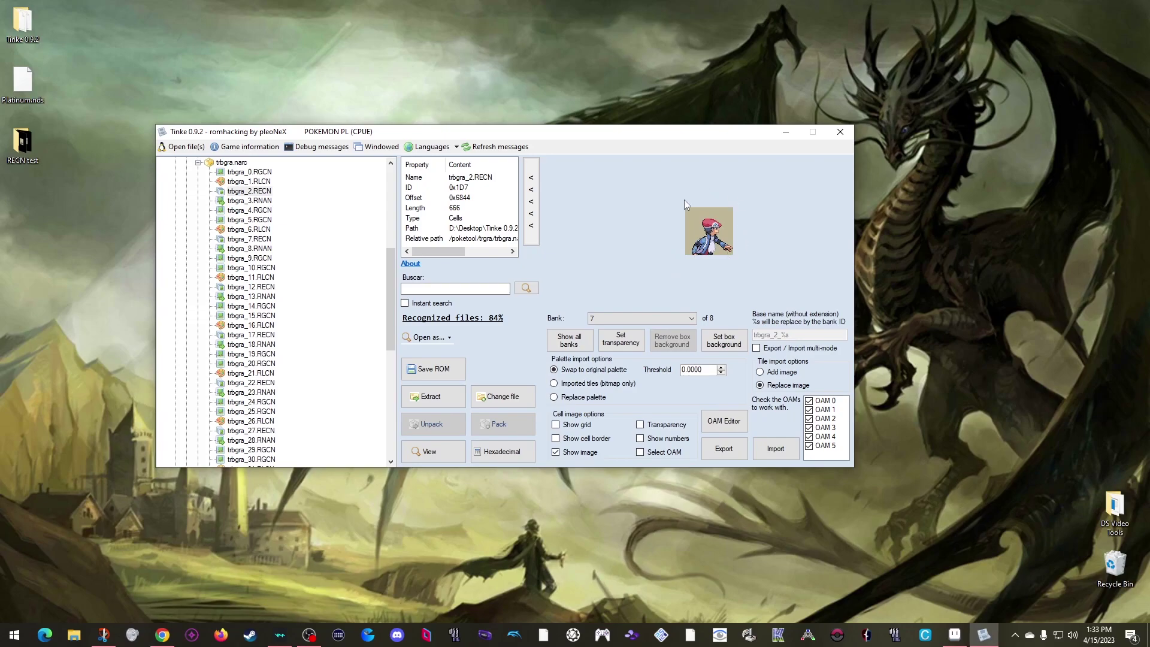
pyautogui.click(645, 312)
pyautogui.scroll(3, 646, 318)
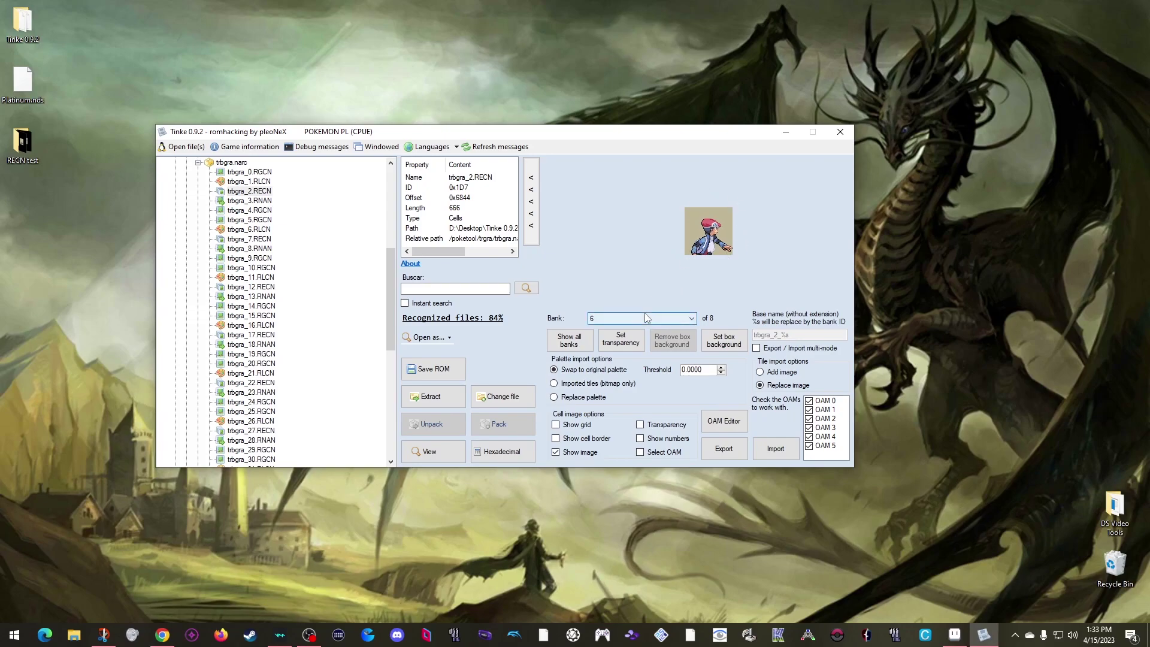
pyautogui.scroll(4, 645, 318)
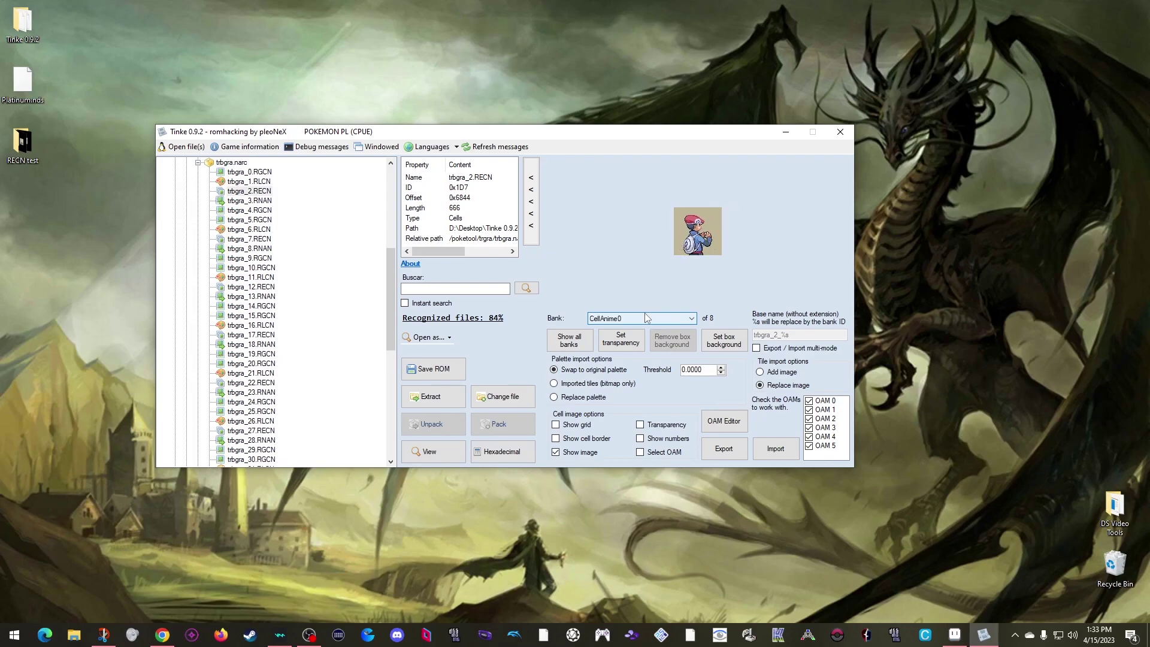
# Export banks 0–2 as trbgra_2.RECN_0 to _2 PNGs into RECN test/Original.
pyautogui.click(720, 455)
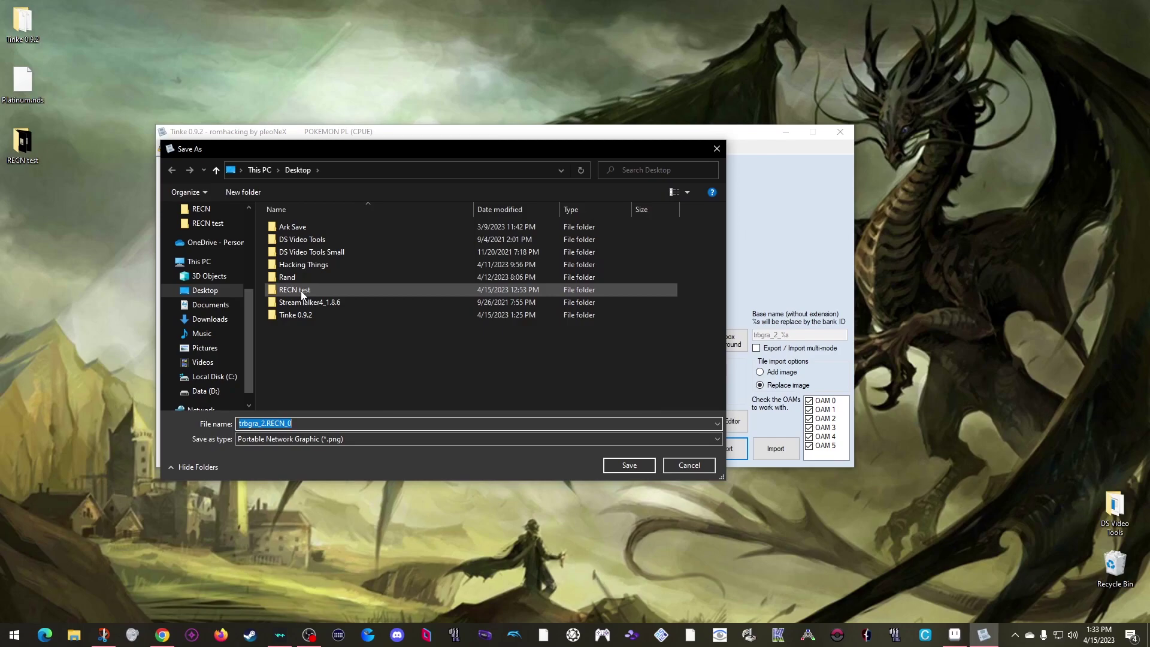
pyautogui.doubleClick(302, 291)
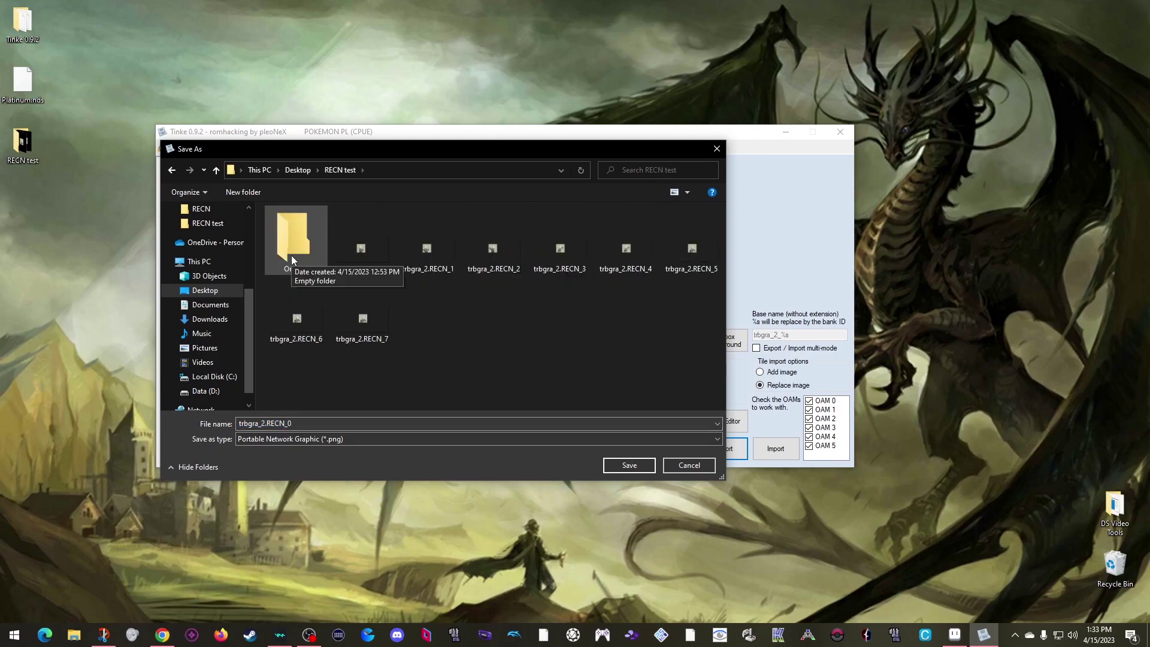
pyautogui.click(290, 246)
pyautogui.doubleClick(290, 245)
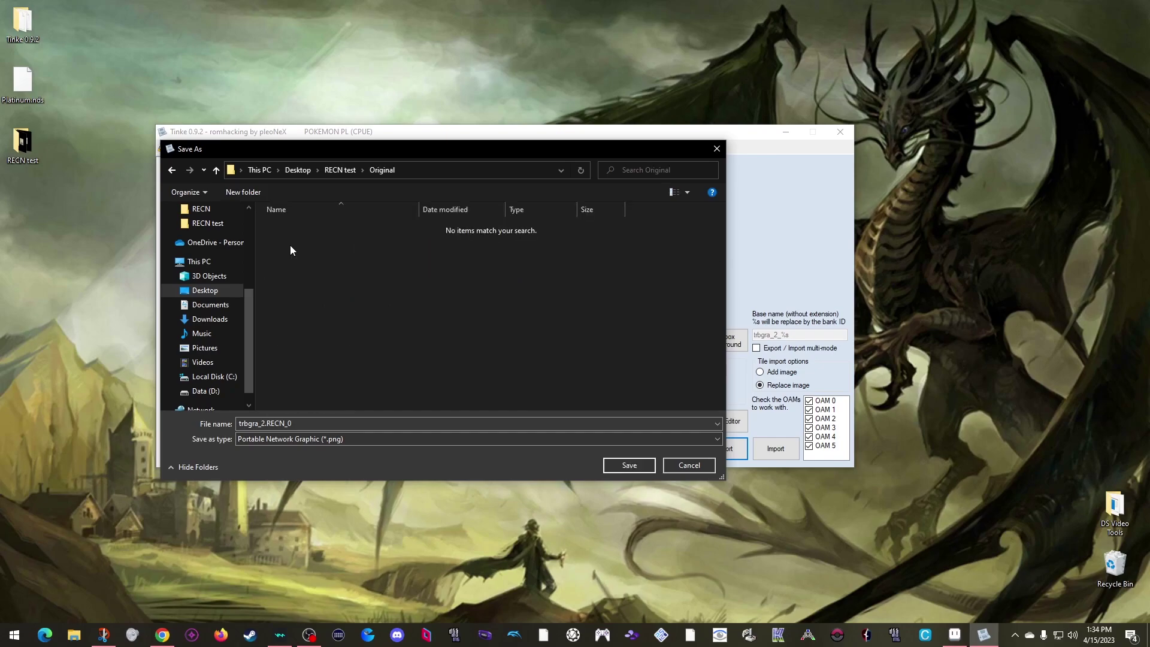
pyautogui.click(623, 465)
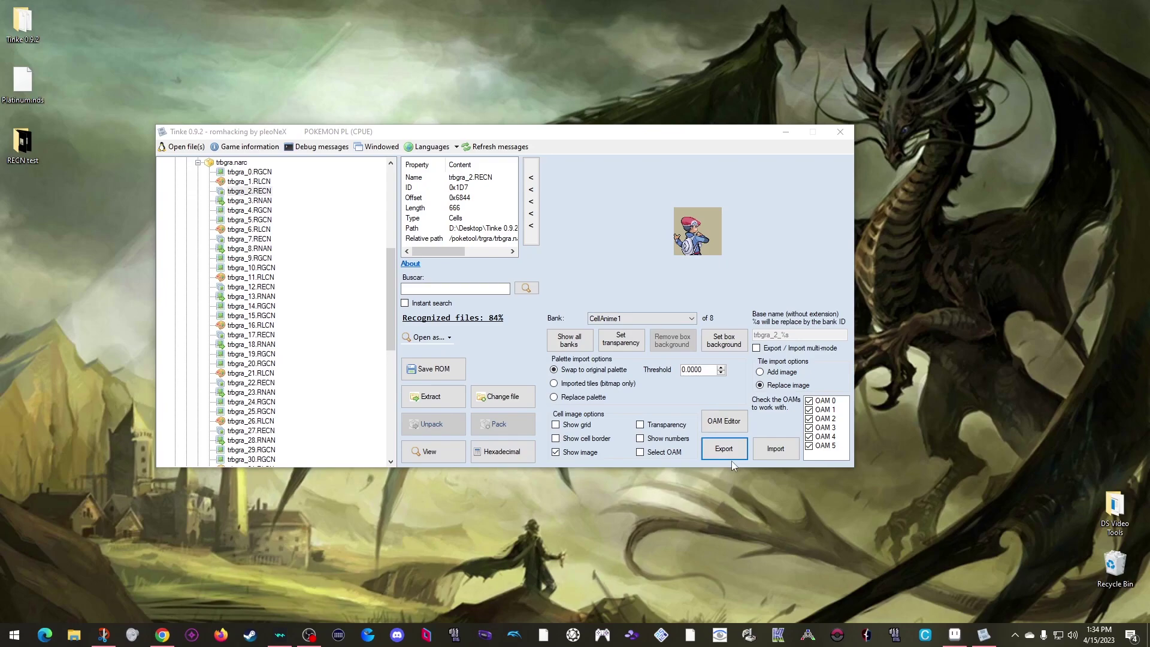
pyautogui.click(725, 451)
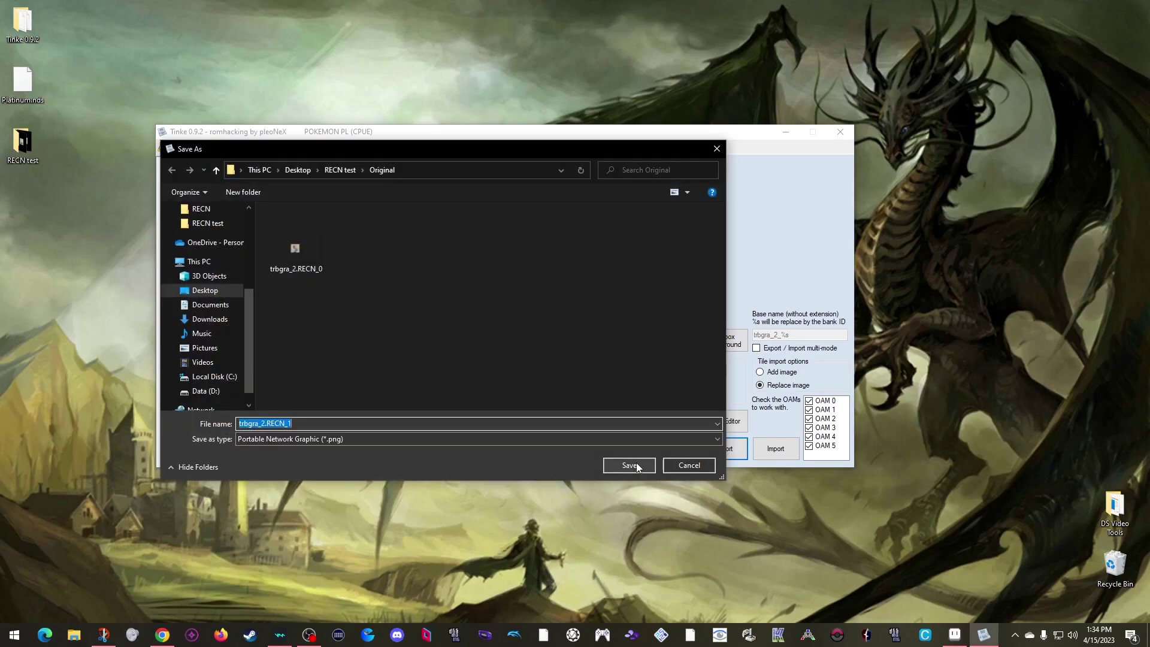
pyautogui.click(688, 465)
pyautogui.scroll(-1, 652, 318)
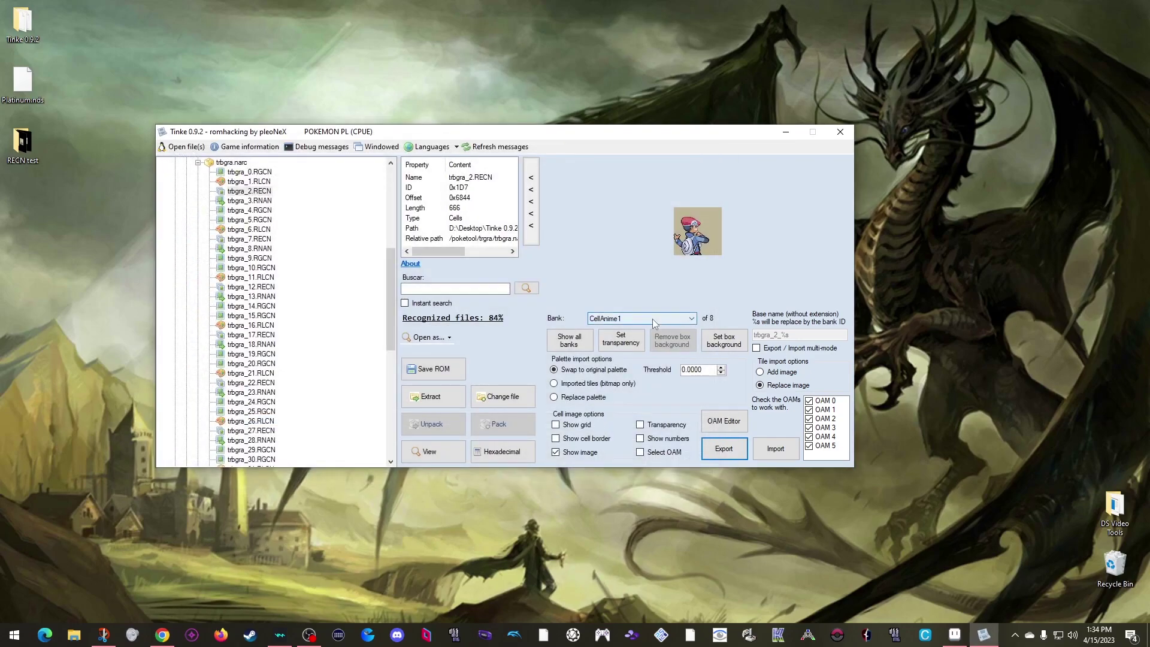
pyautogui.click(723, 448)
pyautogui.click(630, 465)
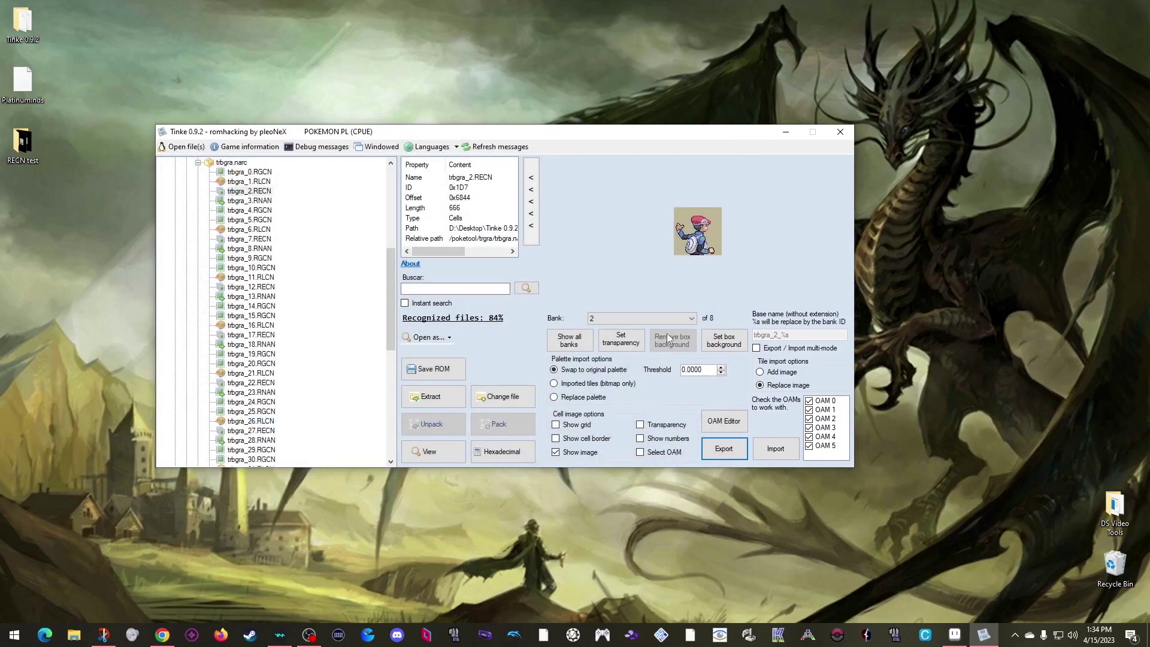
# Export the remaining banks 3–6 as trbgra_2.RECN_3 onward into the same Original folder.
pyautogui.scroll(-1, 659, 320)
pyautogui.click(723, 449)
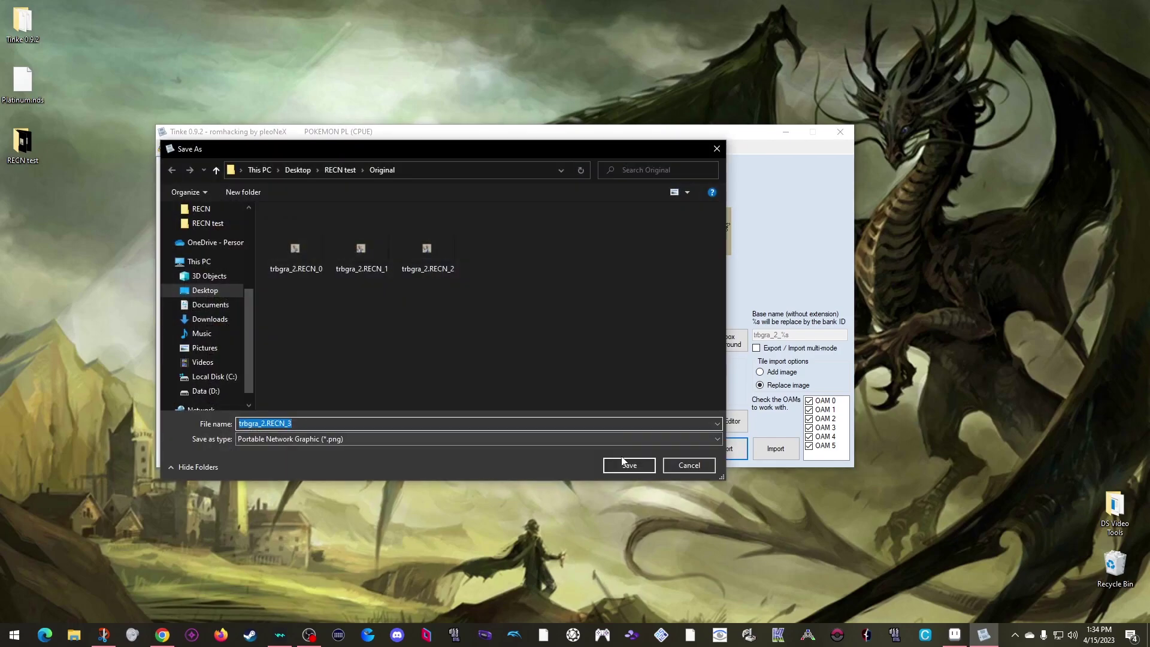
pyautogui.click(623, 460)
pyautogui.scroll(-1, 652, 340)
pyautogui.click(723, 448)
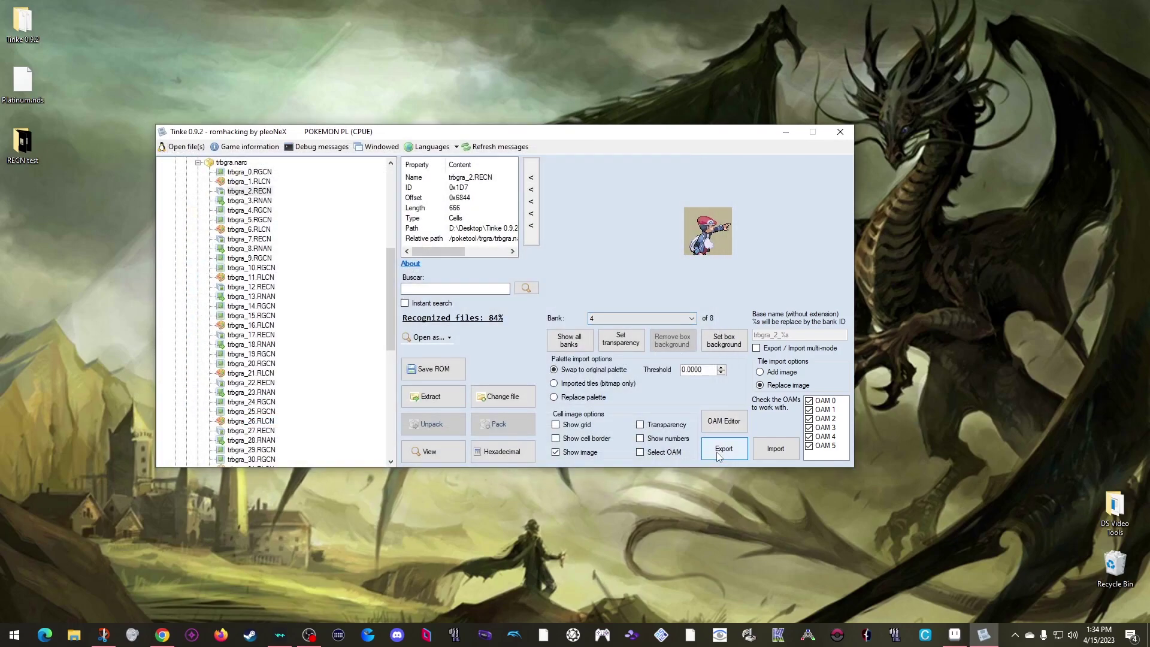
pyautogui.click(638, 464)
pyautogui.scroll(-1, 669, 326)
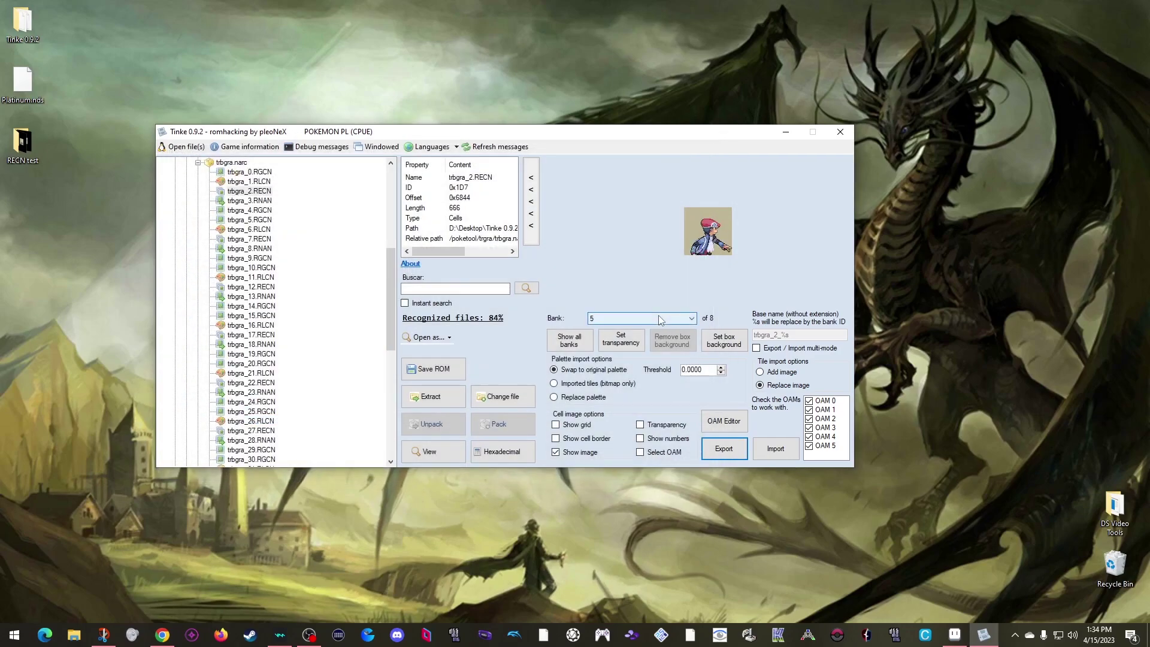
pyautogui.click(723, 448)
pyautogui.click(627, 464)
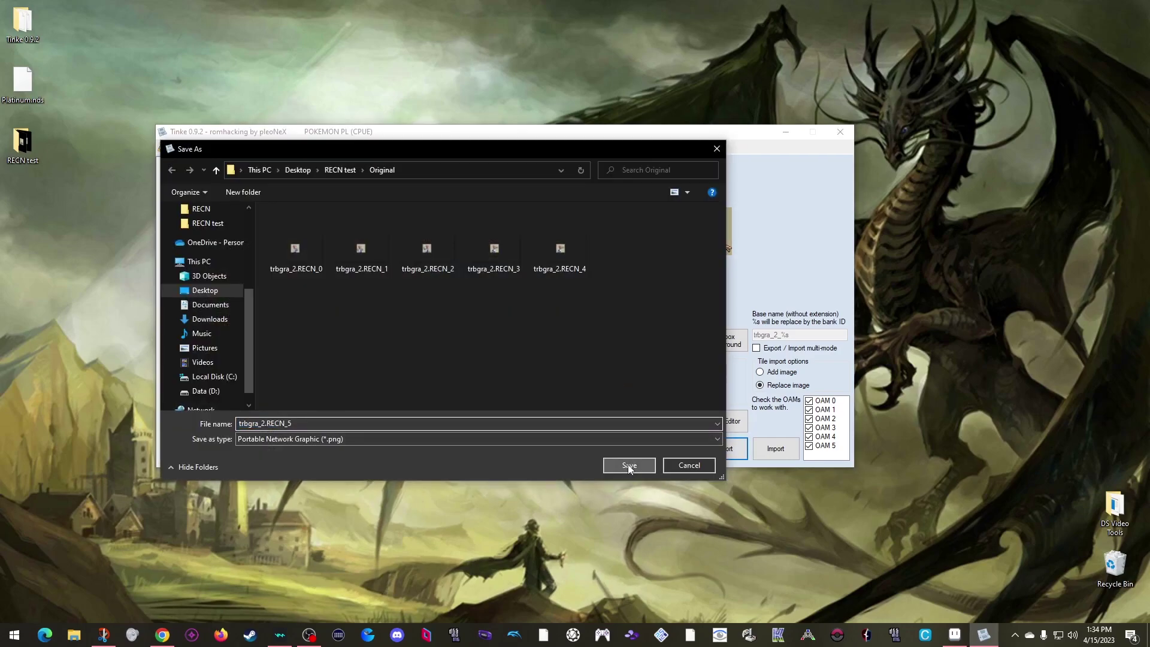
pyautogui.scroll(-1, 656, 336)
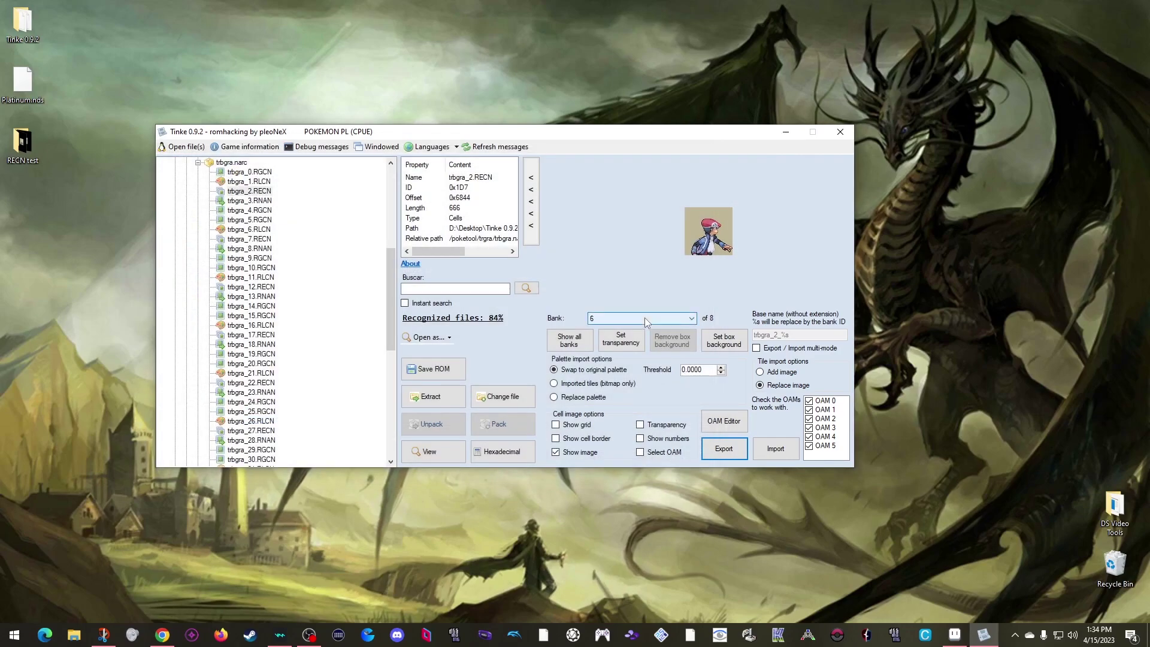
pyautogui.click(723, 448)
pyautogui.click(625, 461)
pyautogui.scroll(-1, 625, 458)
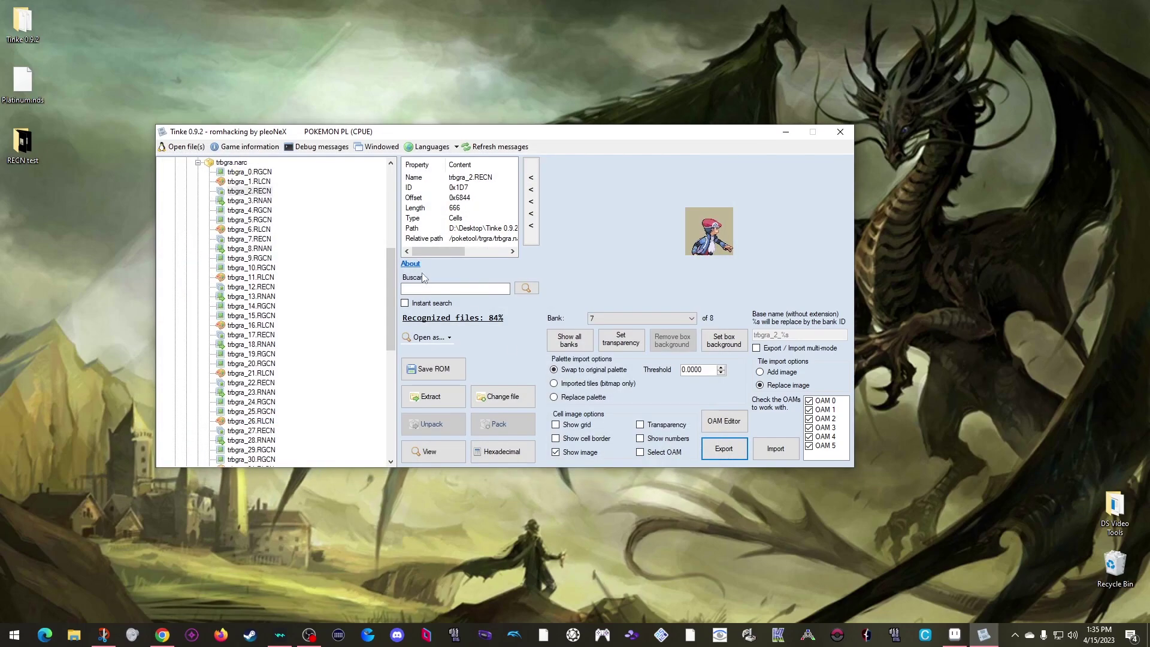
# Drag the exported PNGs from RECN test/Original into Aseprite, opening trbgra_2.RECN_0.png alone.
pyautogui.doubleClick(23, 144)
pyautogui.doubleClick(133, 239)
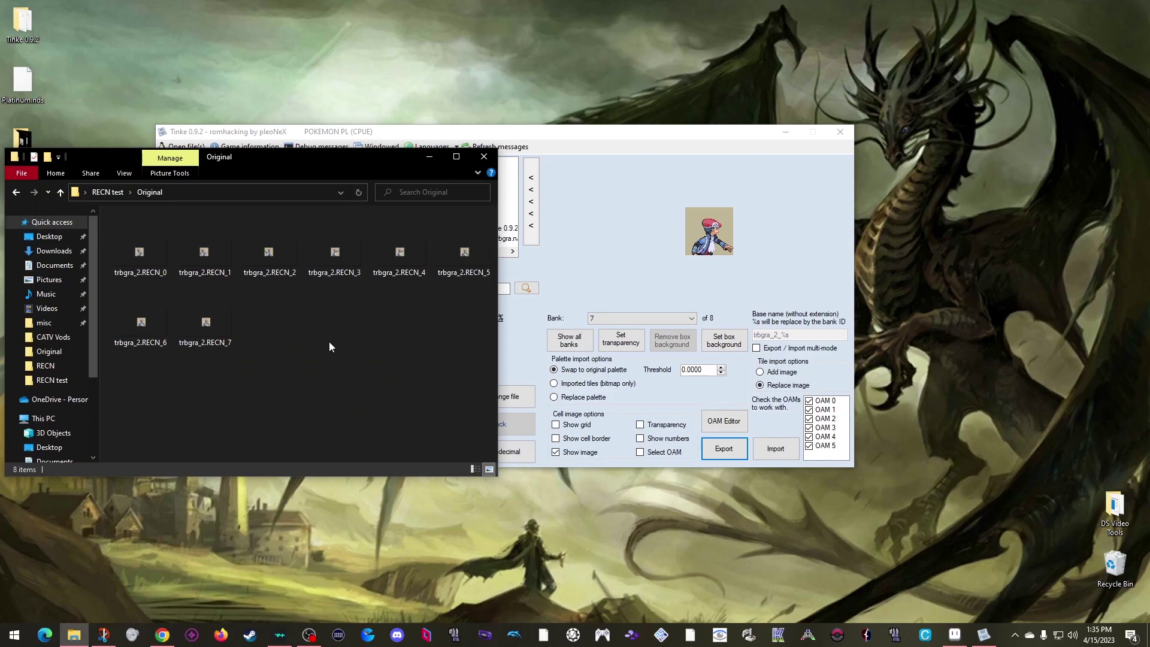
pyautogui.click(955, 633)
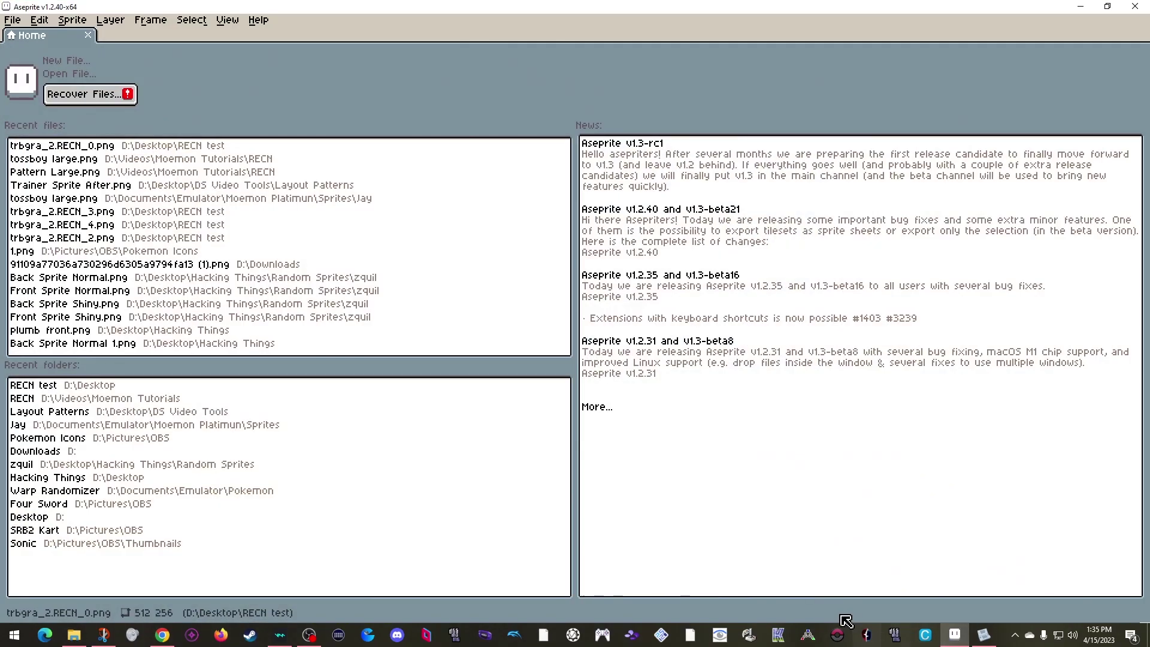
pyautogui.click(74, 634)
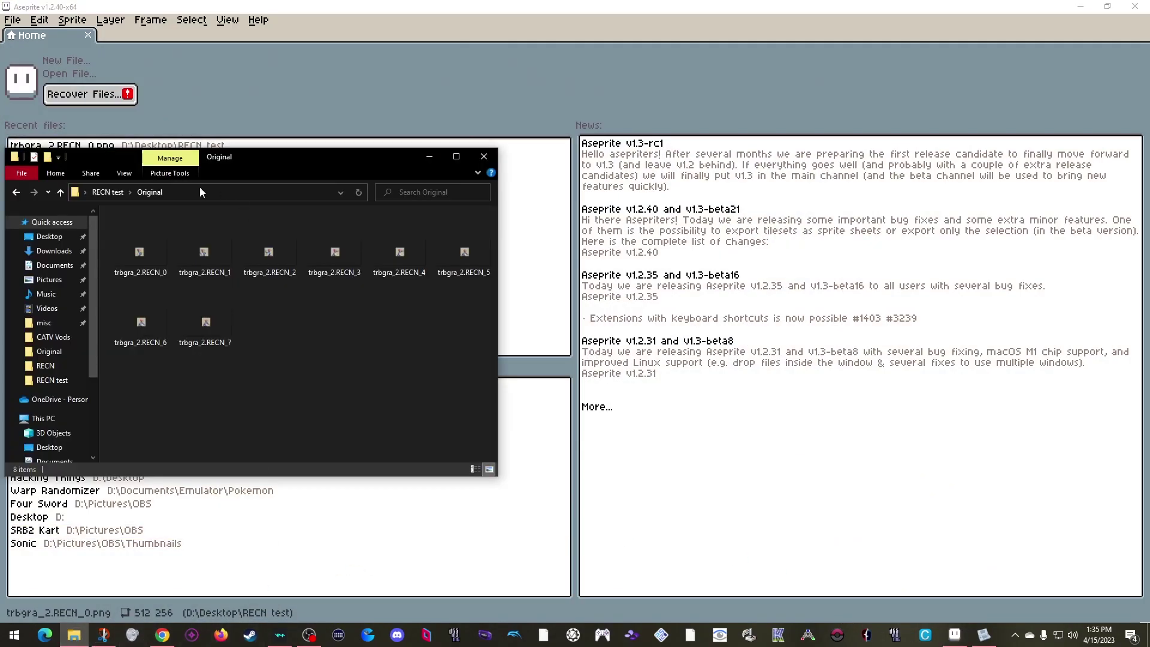
pyautogui.moveTo(422, 261); pyautogui.dragTo(539, 269)
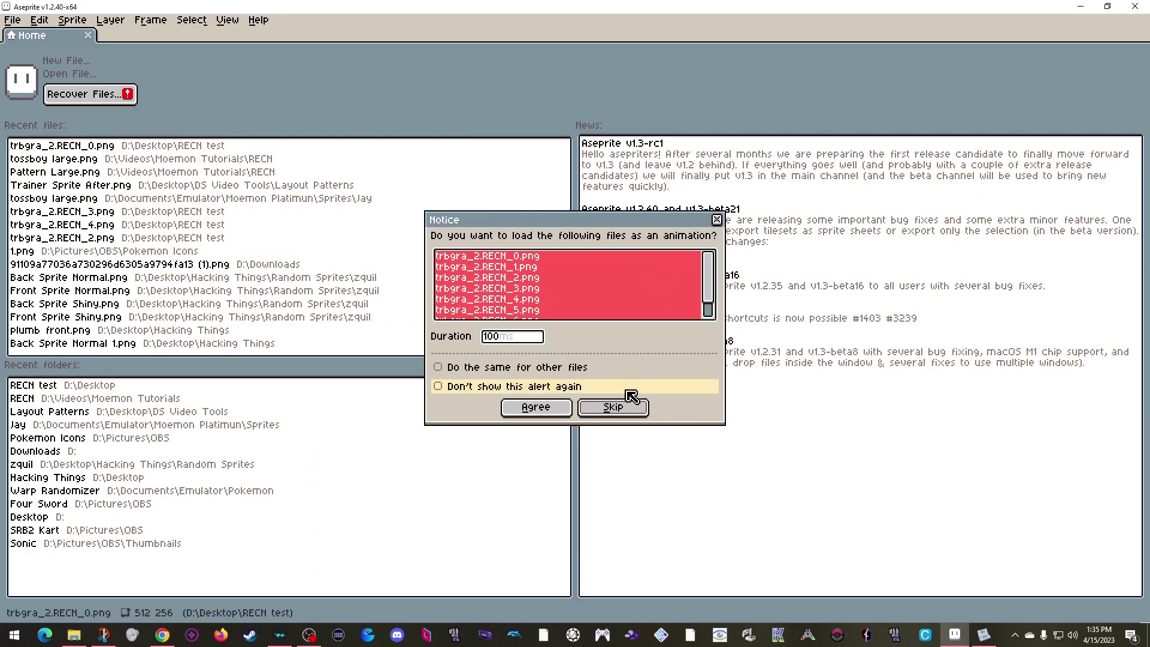
pyautogui.click(615, 409)
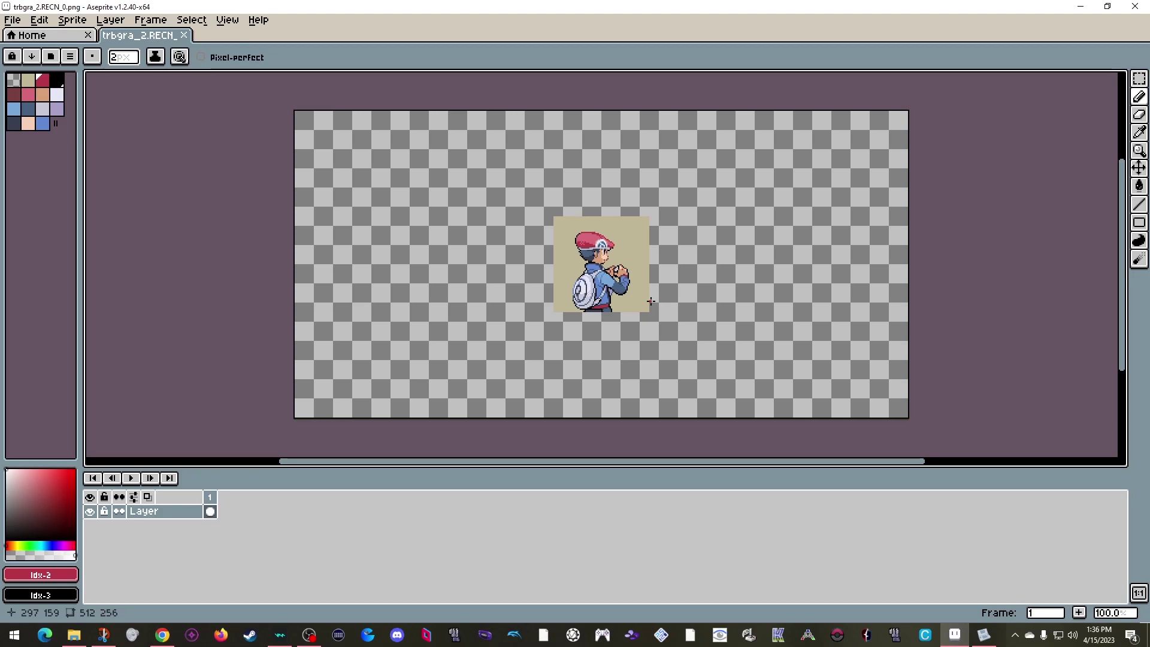
# Pick the first palette swatch, Idx-0, as the foreground colour.
pyautogui.click(19, 86)
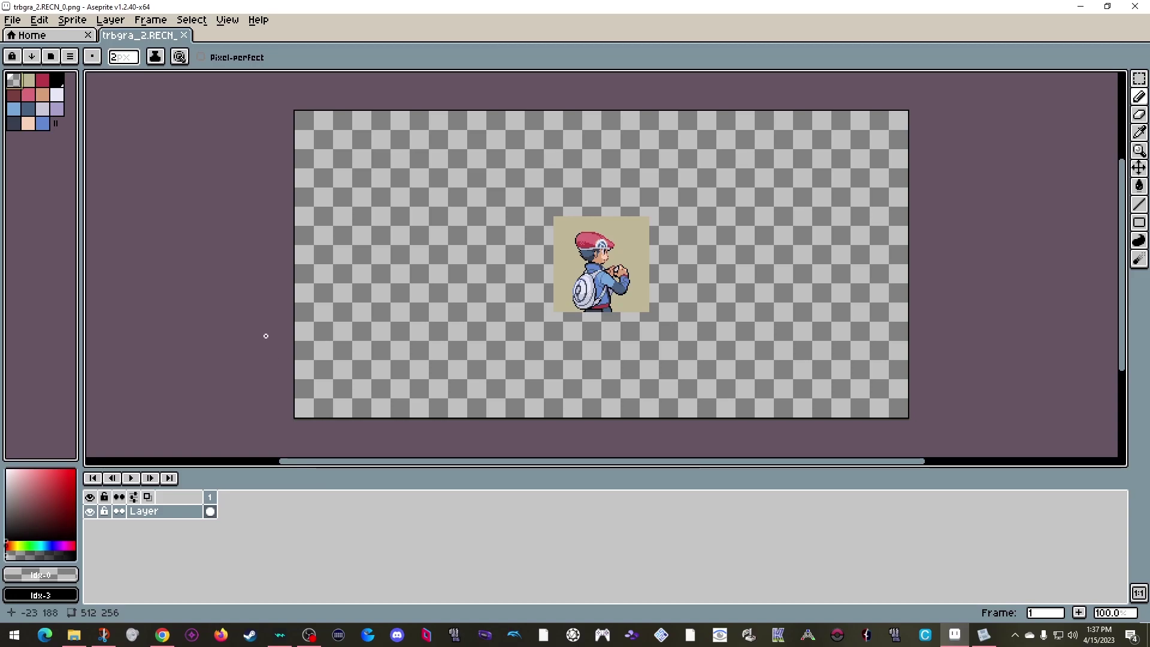
# Load the custom trbgra_2.RECN_0 image from RECN test into Aseprite as a single image.
pyautogui.click(74, 635)
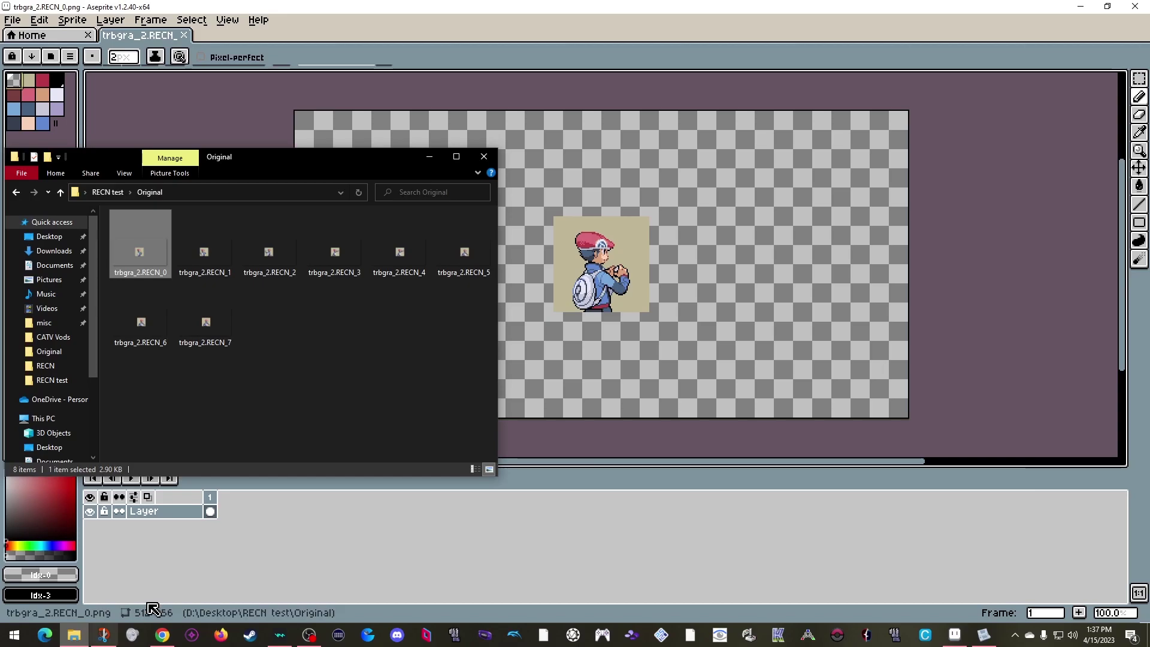
pyautogui.click(61, 191)
pyautogui.moveTo(212, 253); pyautogui.dragTo(306, 71)
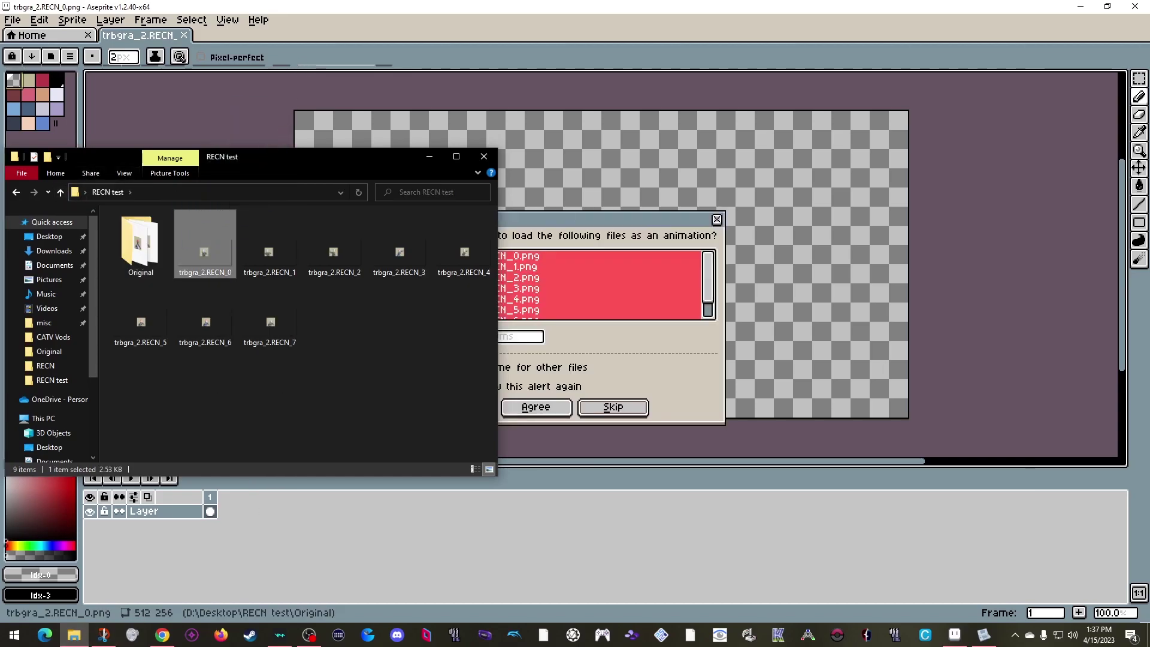
pyautogui.click(638, 410)
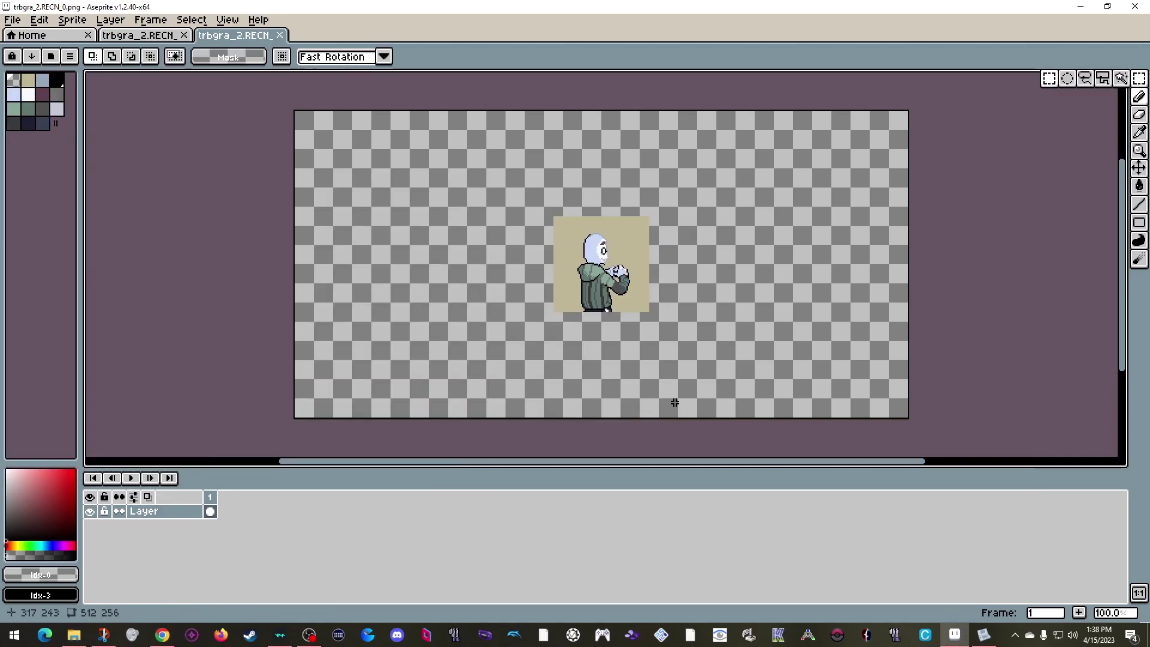
# Convert the custom sprite to Indexed colour mode.
pyautogui.click(72, 20)
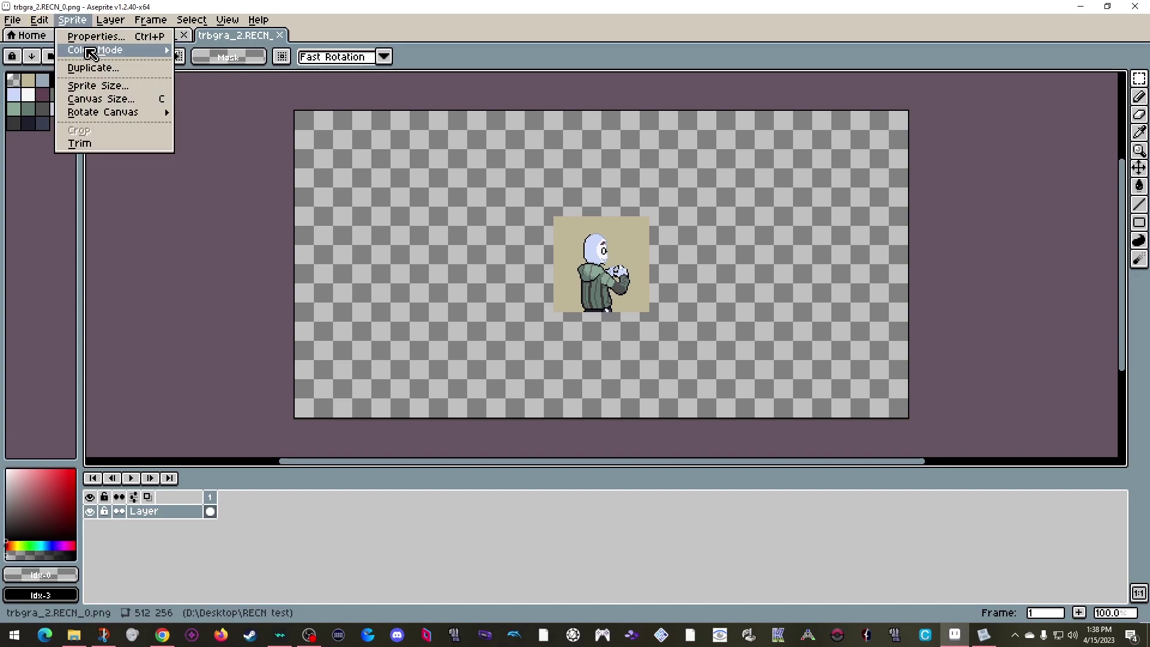
pyautogui.moveTo(95, 51)
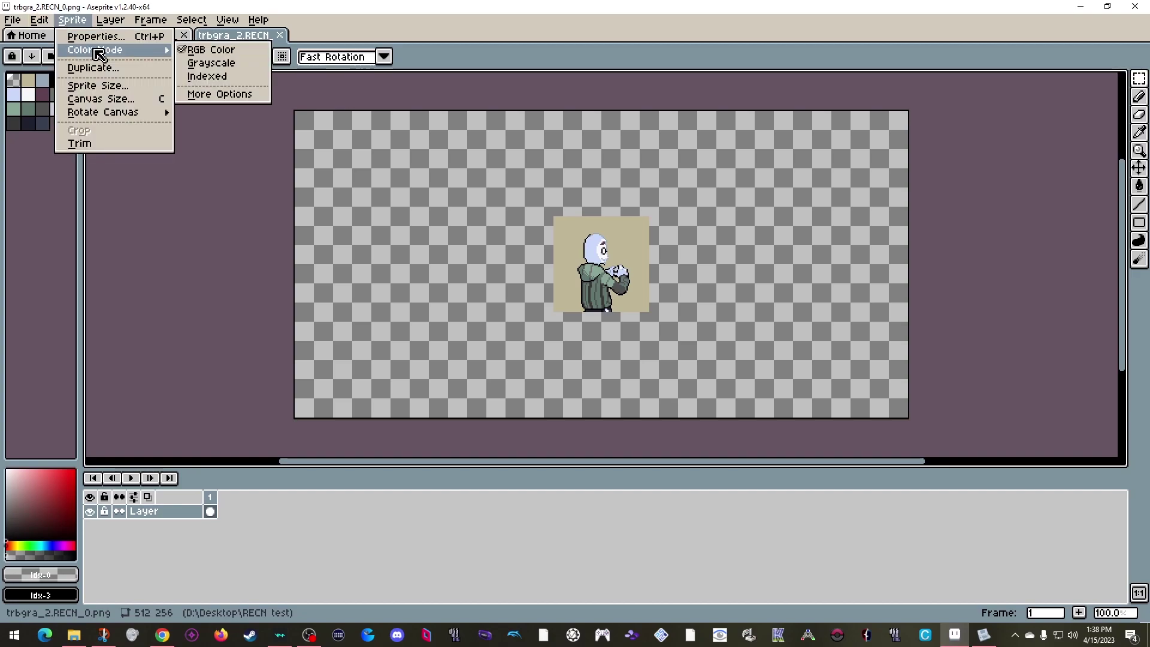
pyautogui.click(245, 84)
# Hide Aseprite and return to Tinke, showing trbgra_2.RECN bank CellAnime0 again.
pyautogui.click(1085, 9)
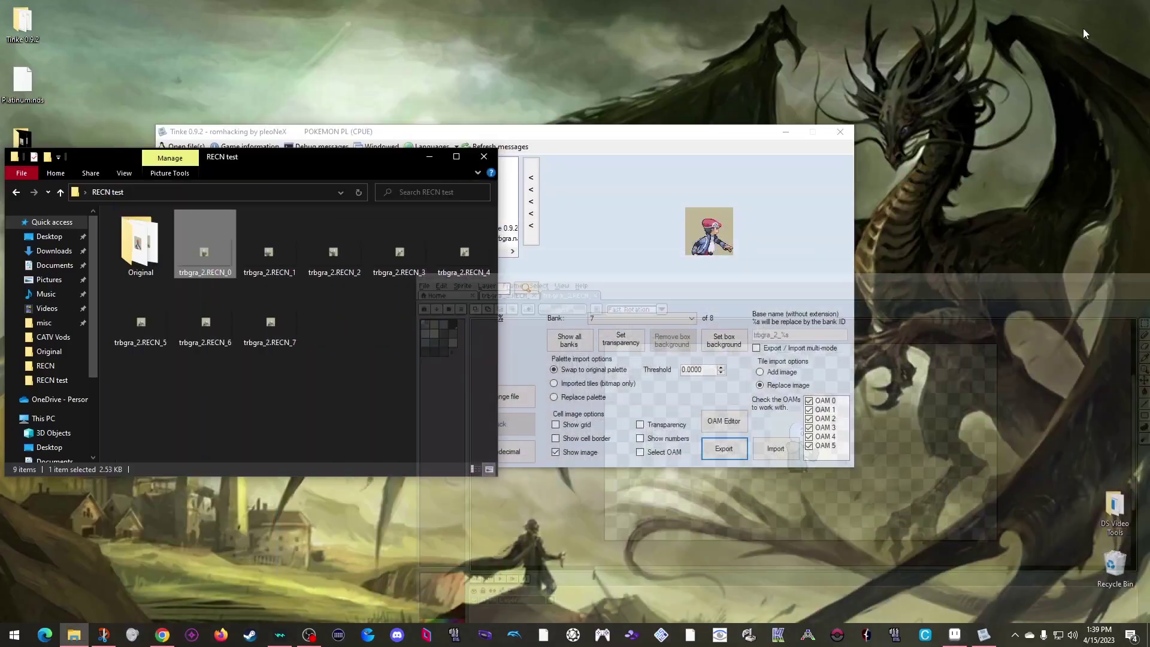
pyautogui.click(250, 239)
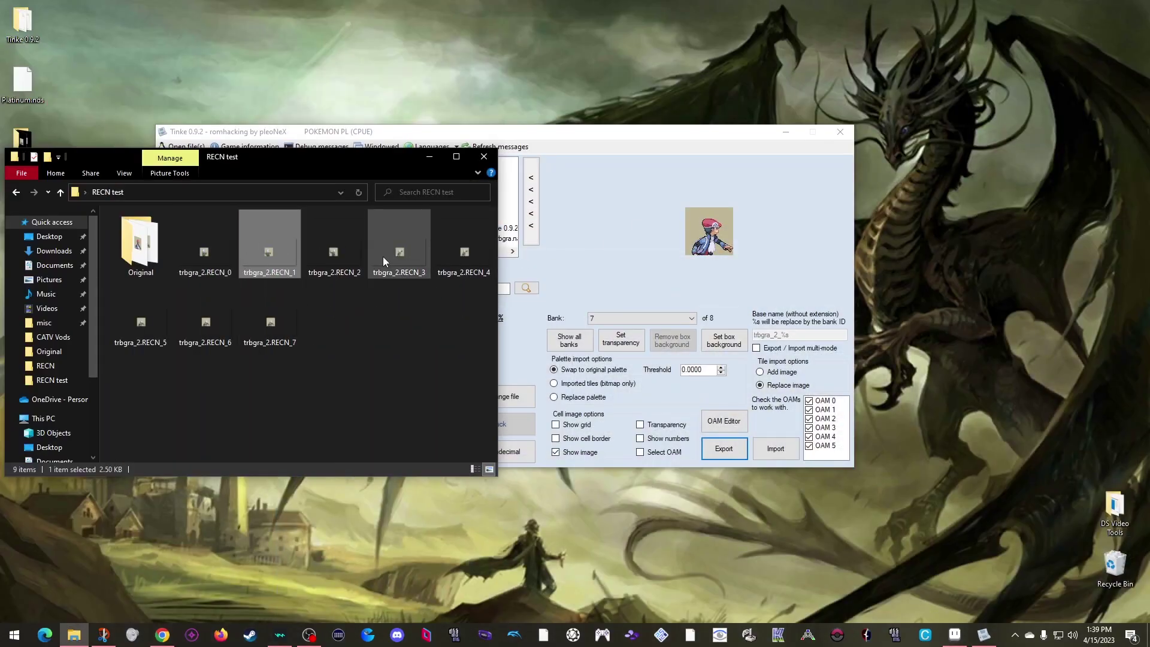
pyautogui.click(705, 141)
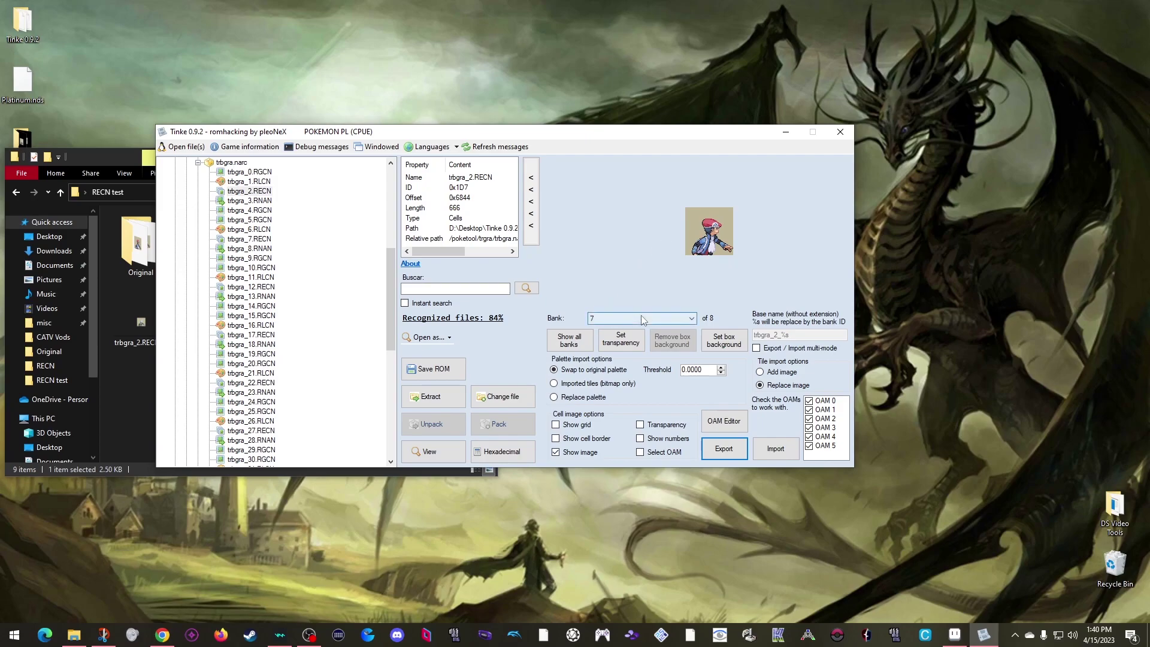
pyautogui.scroll(5, 642, 319)
pyautogui.scroll(2, 642, 319)
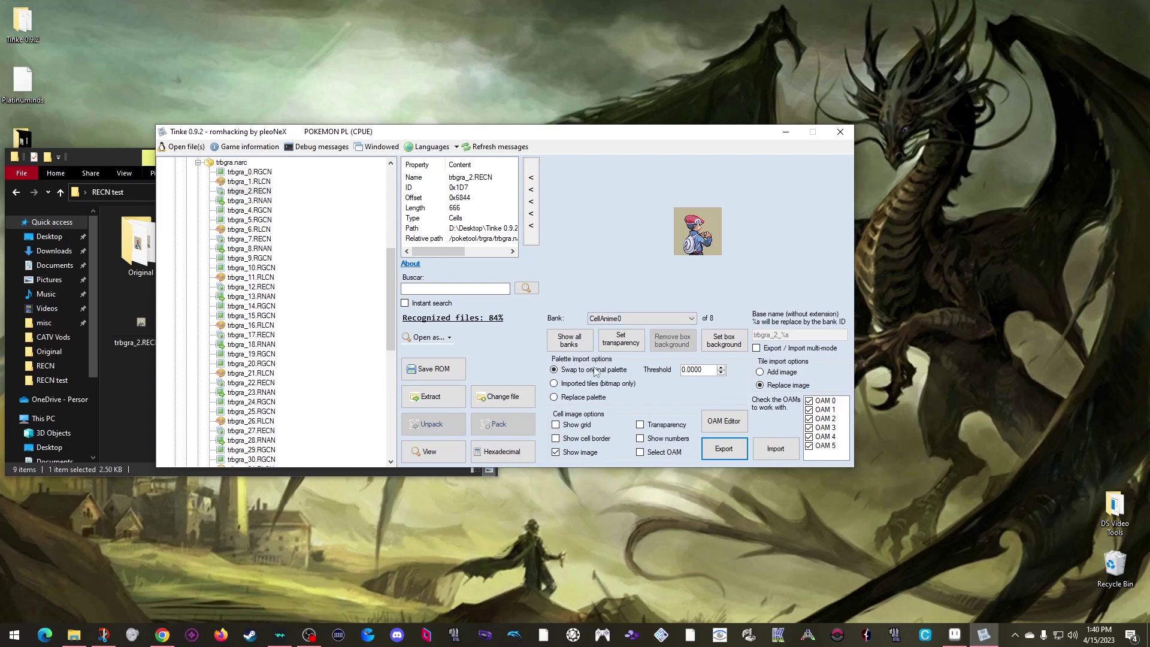
# Import trbgra_2.RECN_0 from RECN test into bank CellAnime0 with Replace palette enabled.
pyautogui.click(555, 398)
pyautogui.click(781, 453)
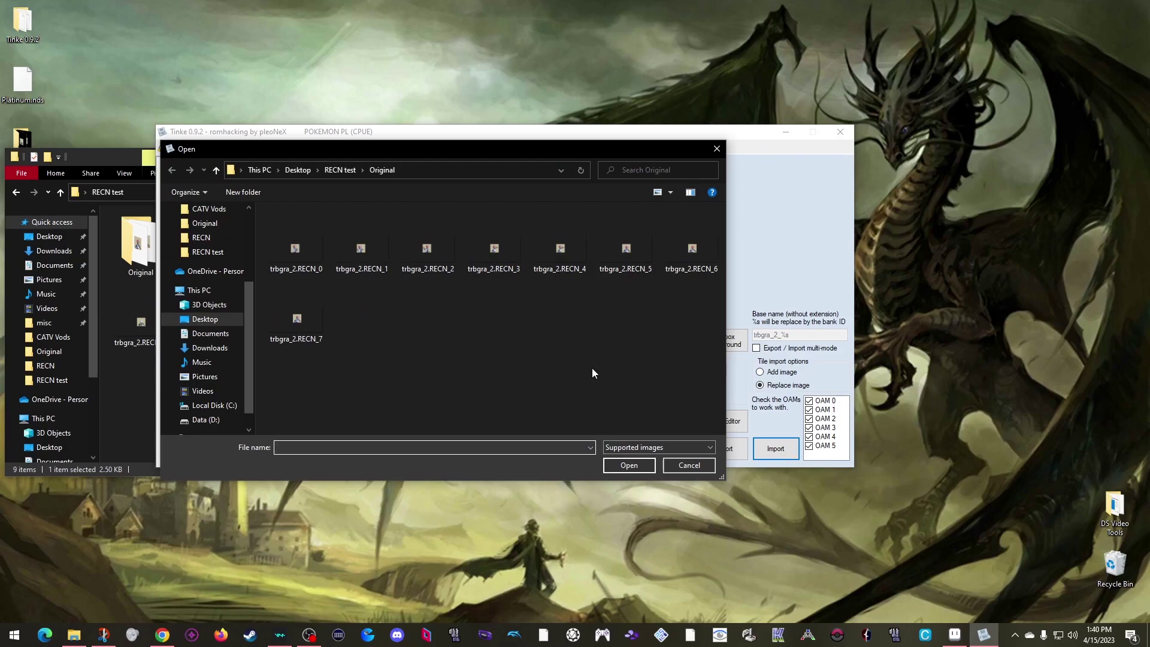
pyautogui.click(217, 169)
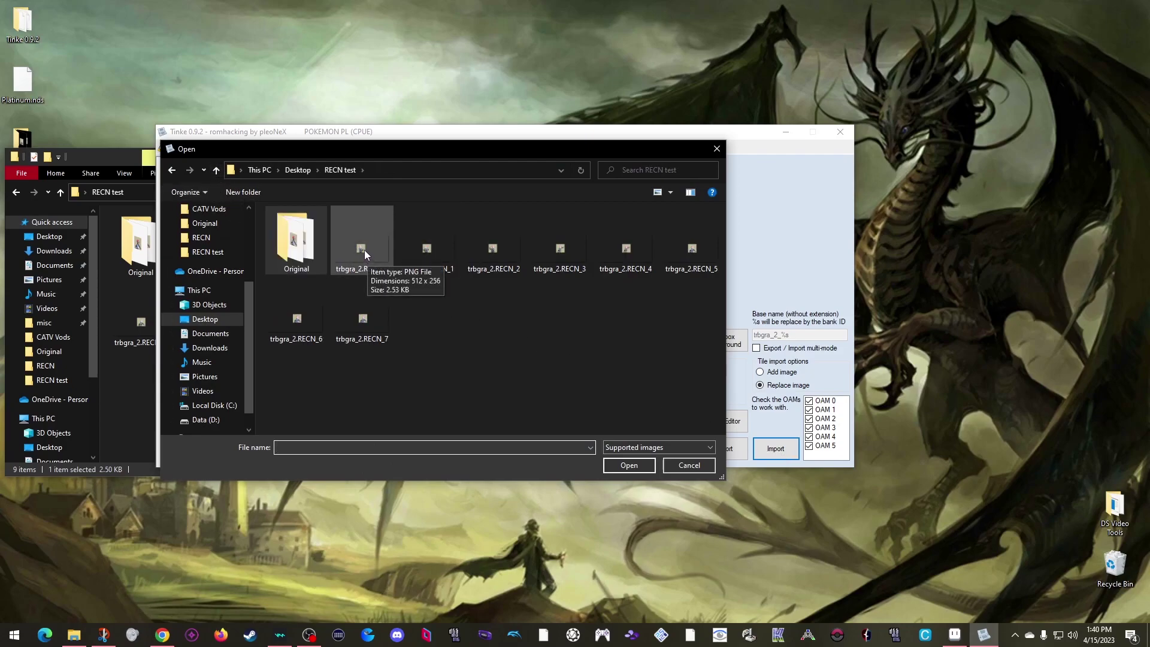
pyautogui.click(364, 249)
pyautogui.click(626, 465)
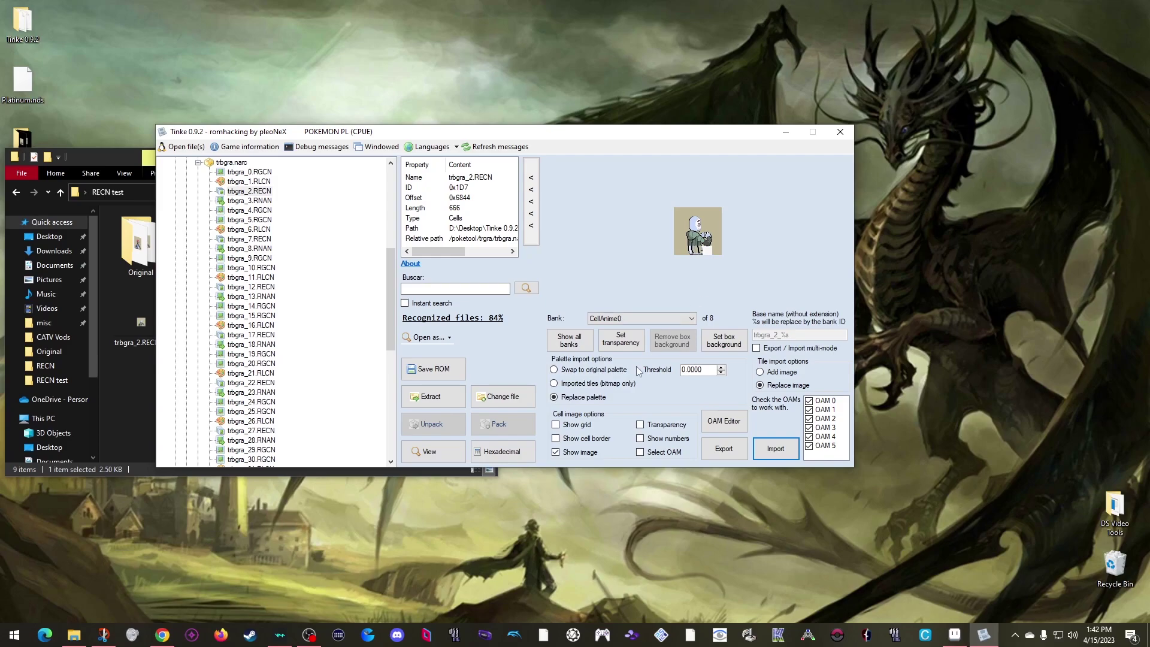
# Import trbgra_2.RECN_0 into the first cell bank with Swap to original palette selected.
pyautogui.click(553, 370)
pyautogui.click(778, 449)
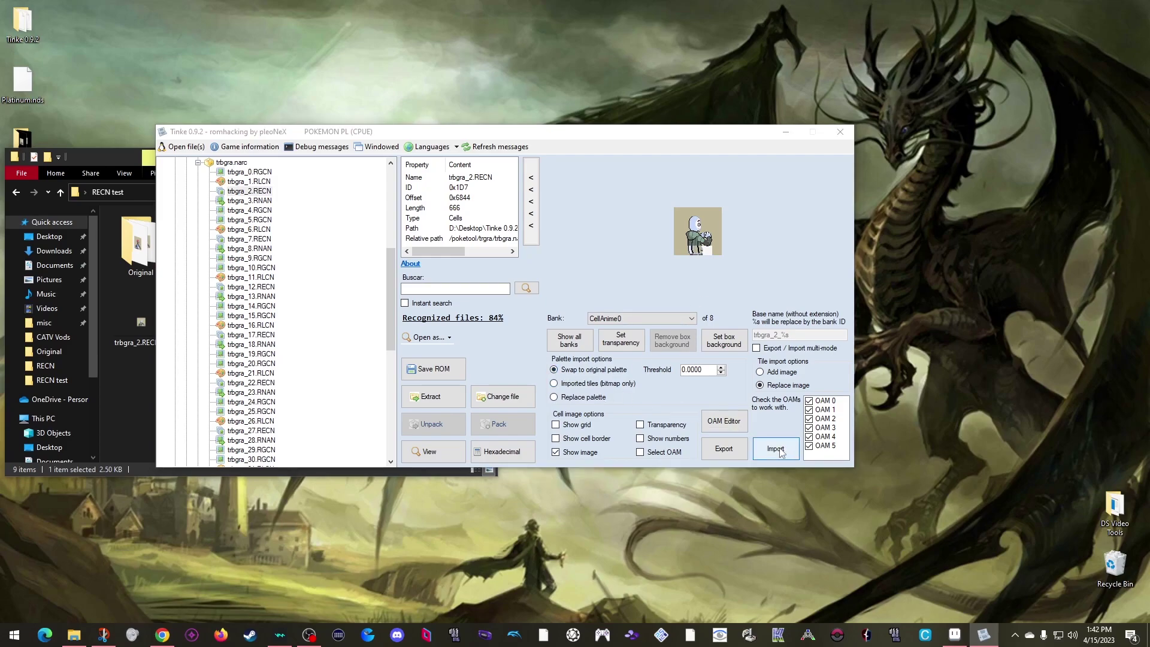
pyautogui.doubleClick(361, 250)
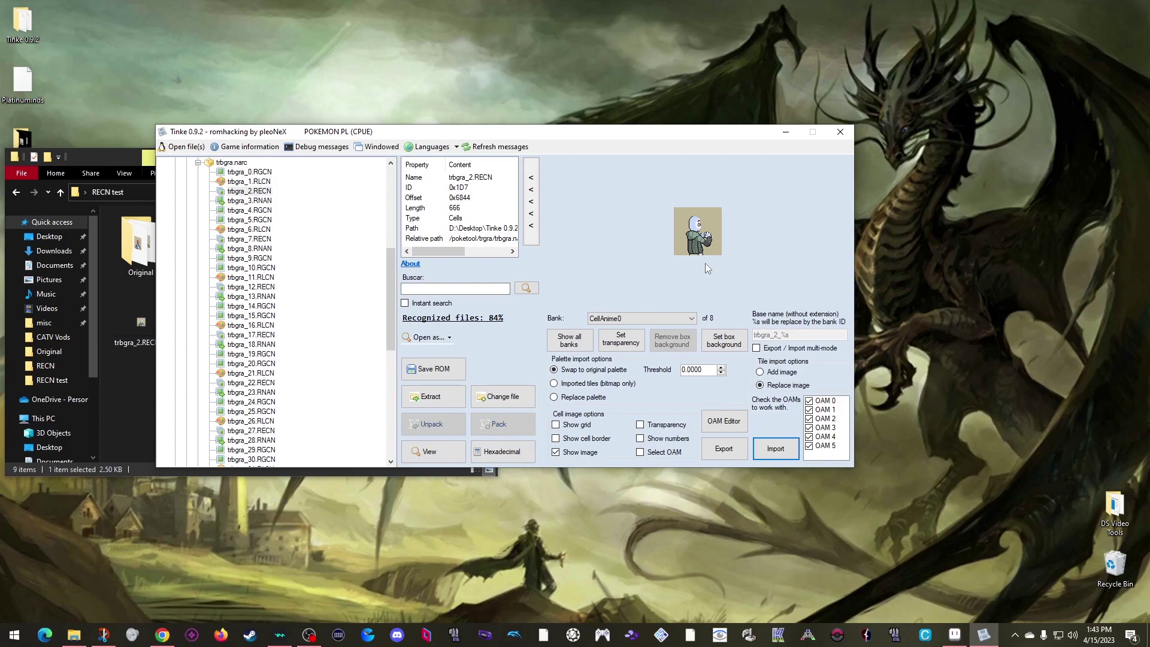
pyautogui.click(257, 182)
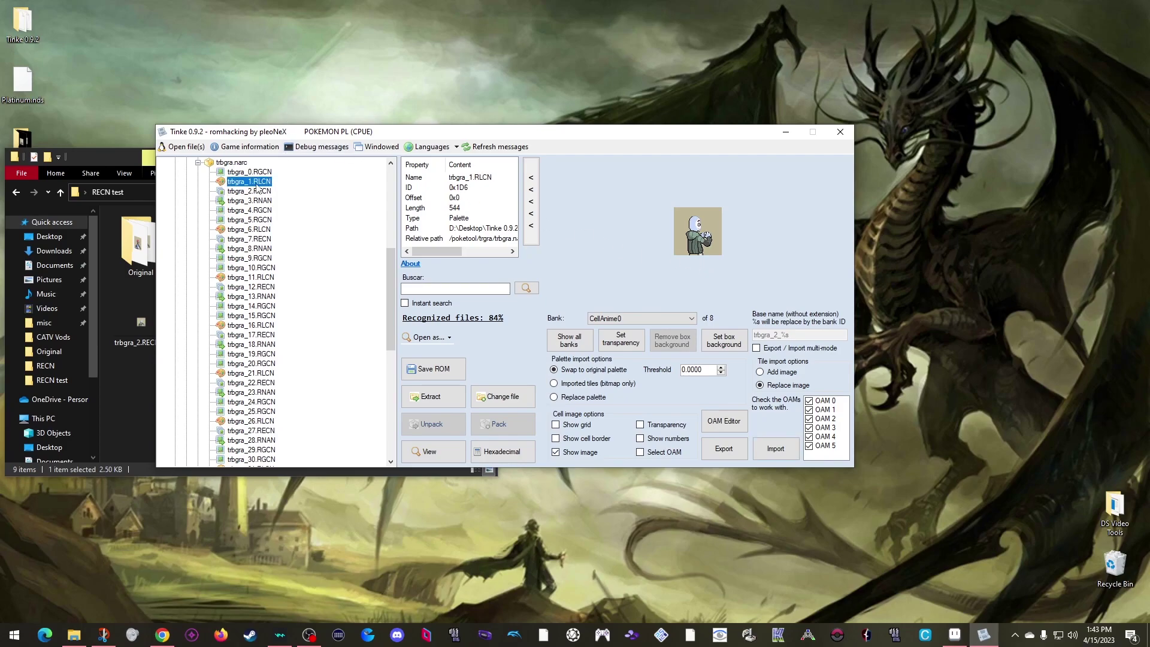
pyautogui.click(425, 441)
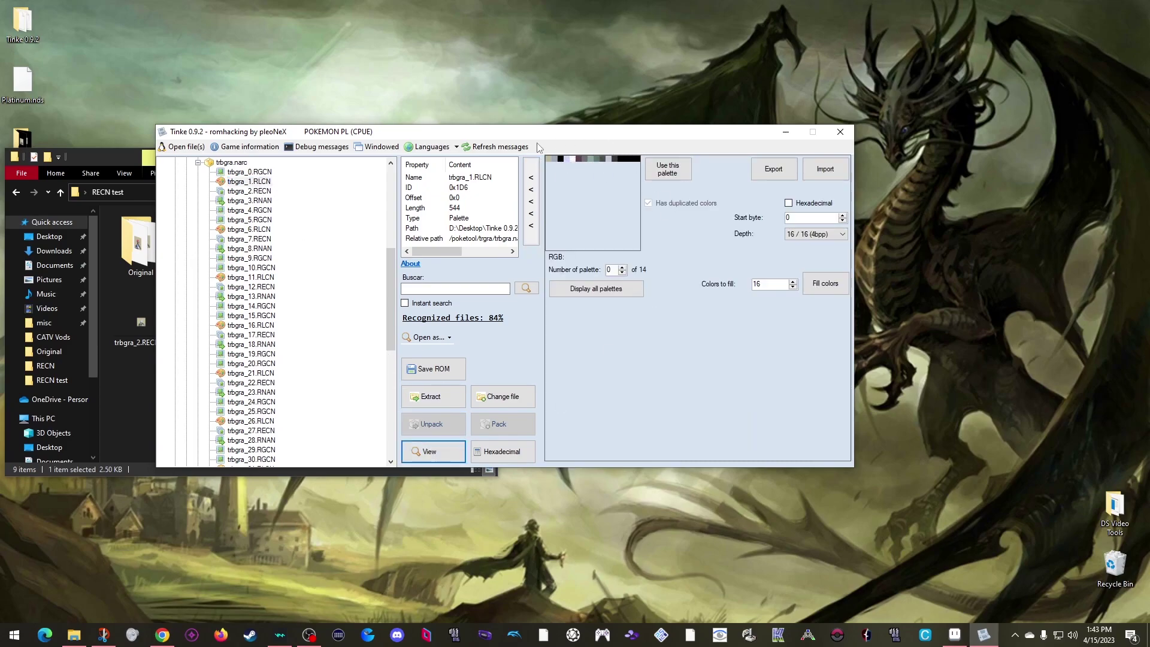
pyautogui.click(259, 192)
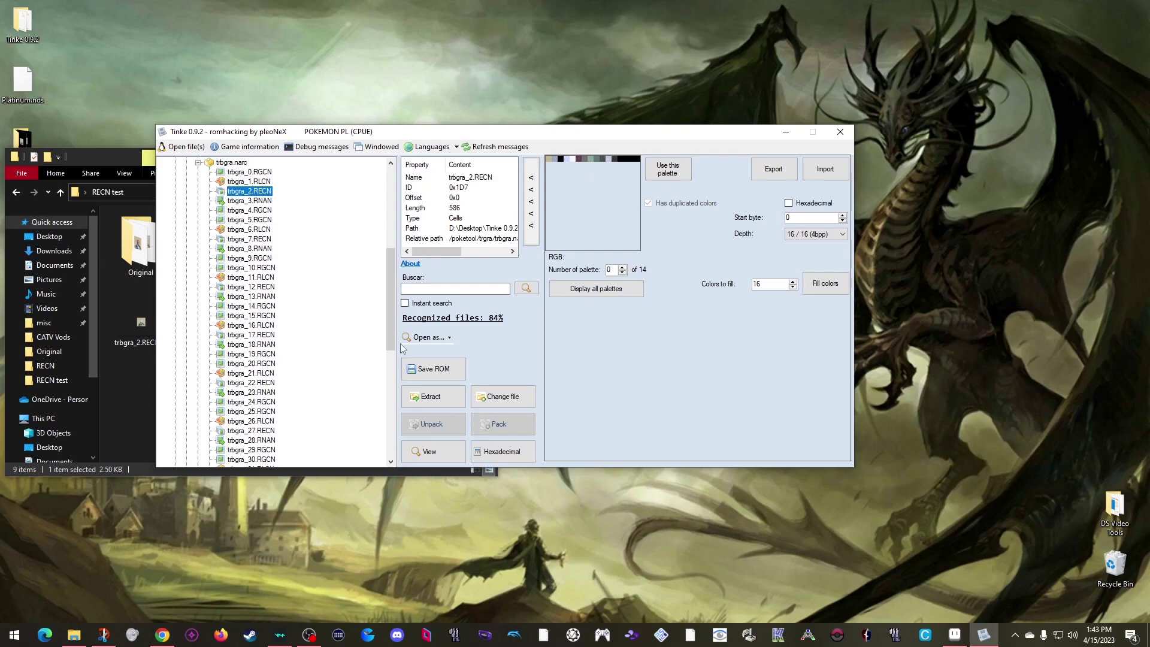
pyautogui.click(433, 452)
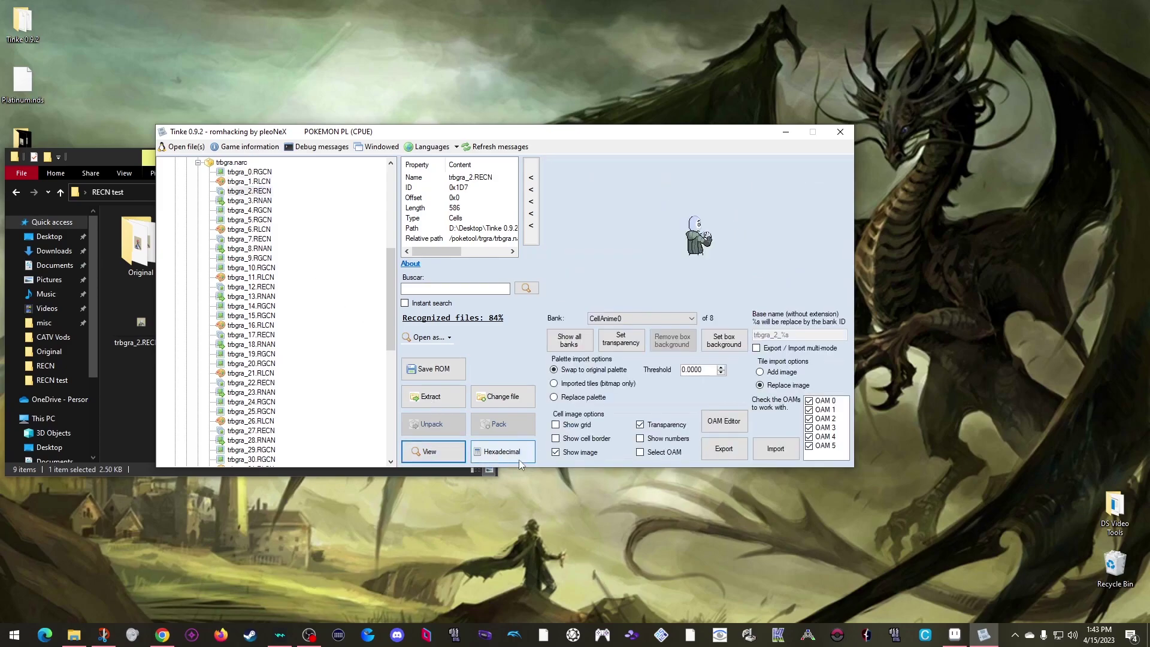
pyautogui.click(641, 425)
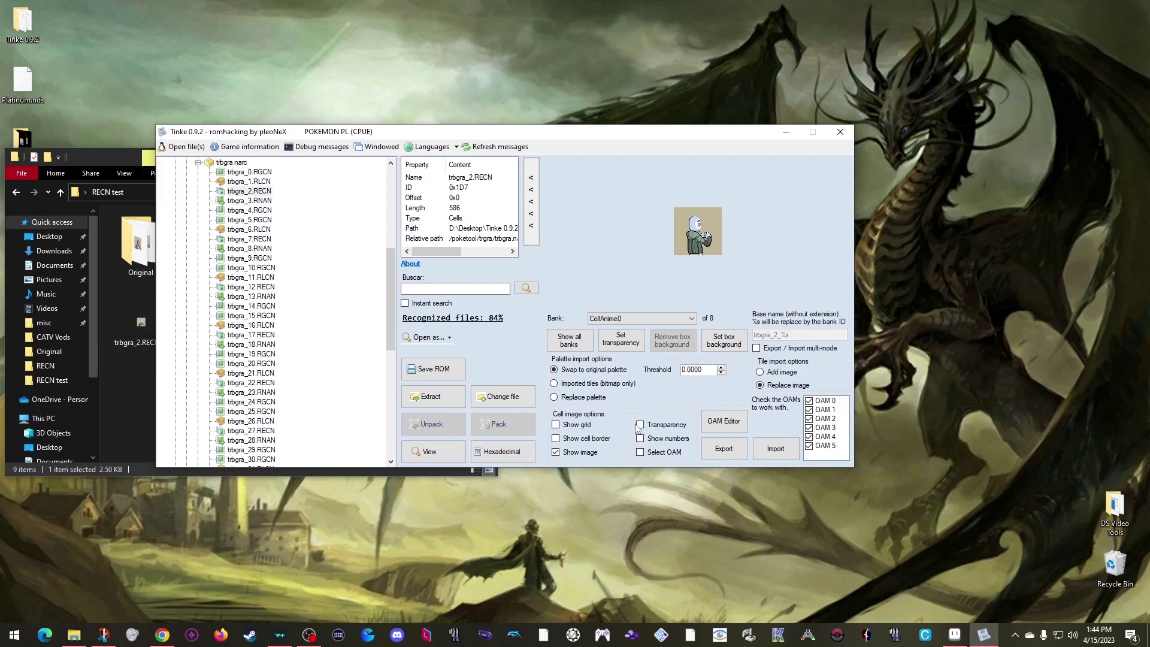
# Import trbgra_2.RECN_1, _2 and _3 into cell banks 1, 2 and 3.
pyautogui.scroll(-1, 630, 324)
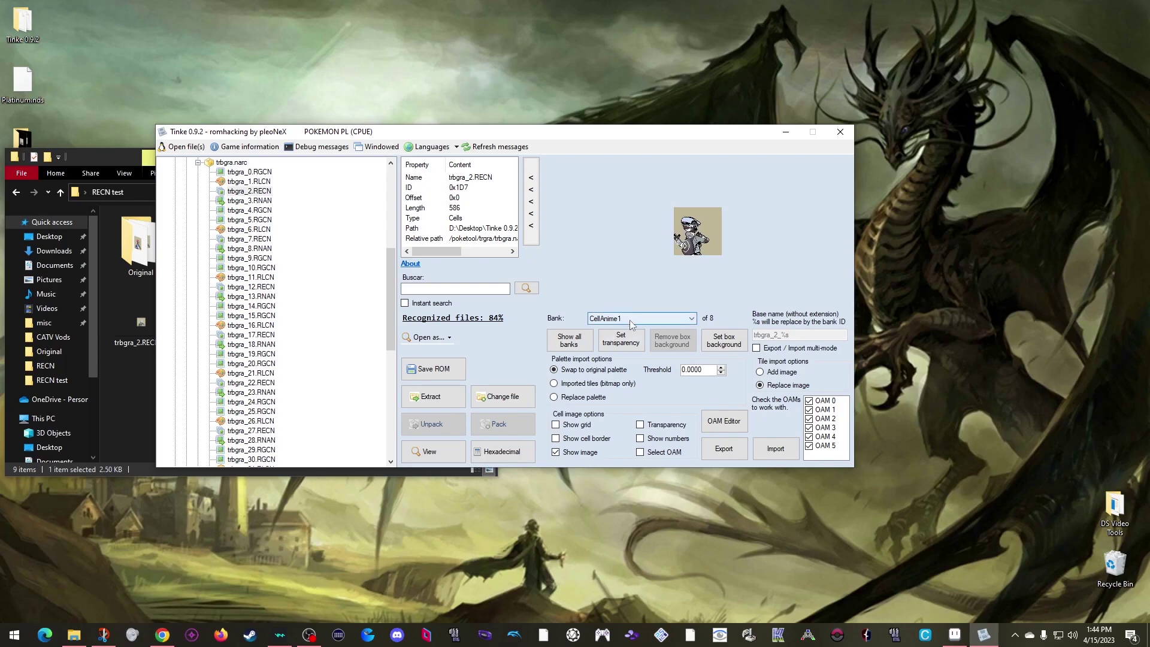
pyautogui.click(775, 448)
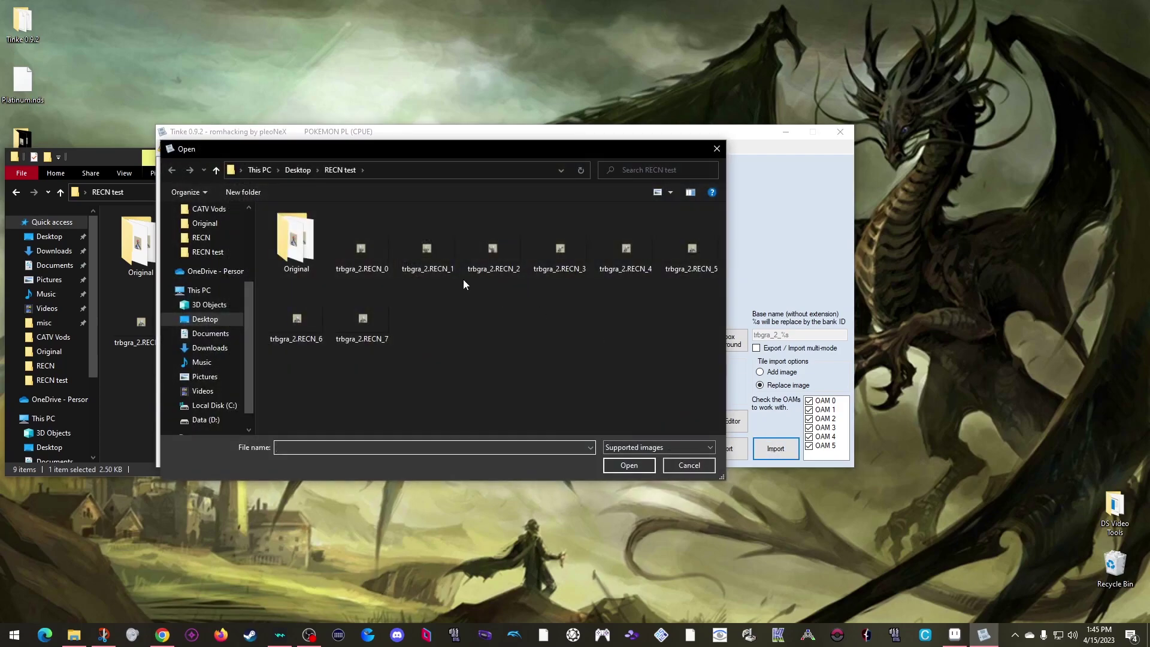
pyautogui.doubleClick(428, 251)
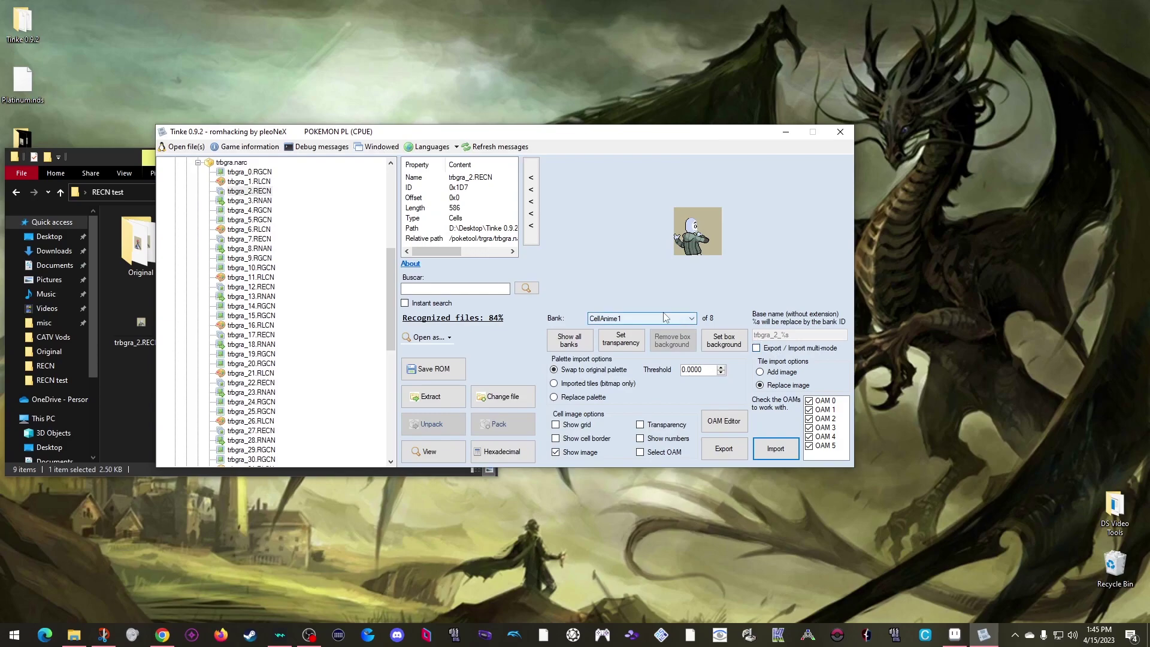
pyautogui.scroll(-1, 664, 317)
pyautogui.click(775, 448)
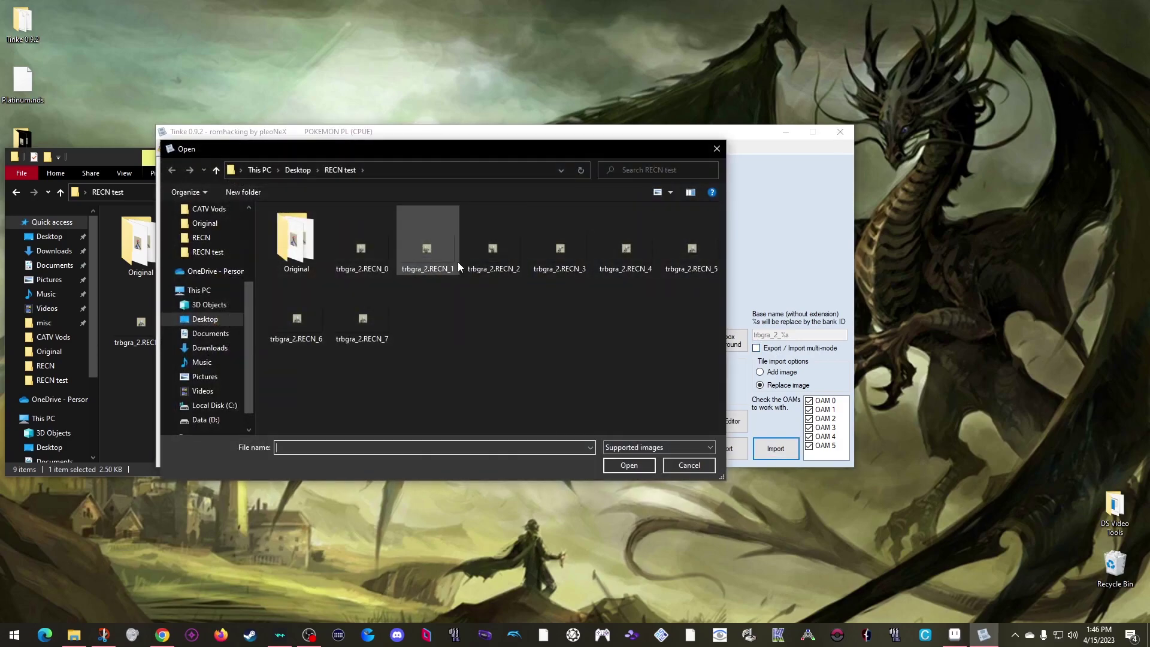
pyautogui.doubleClick(490, 264)
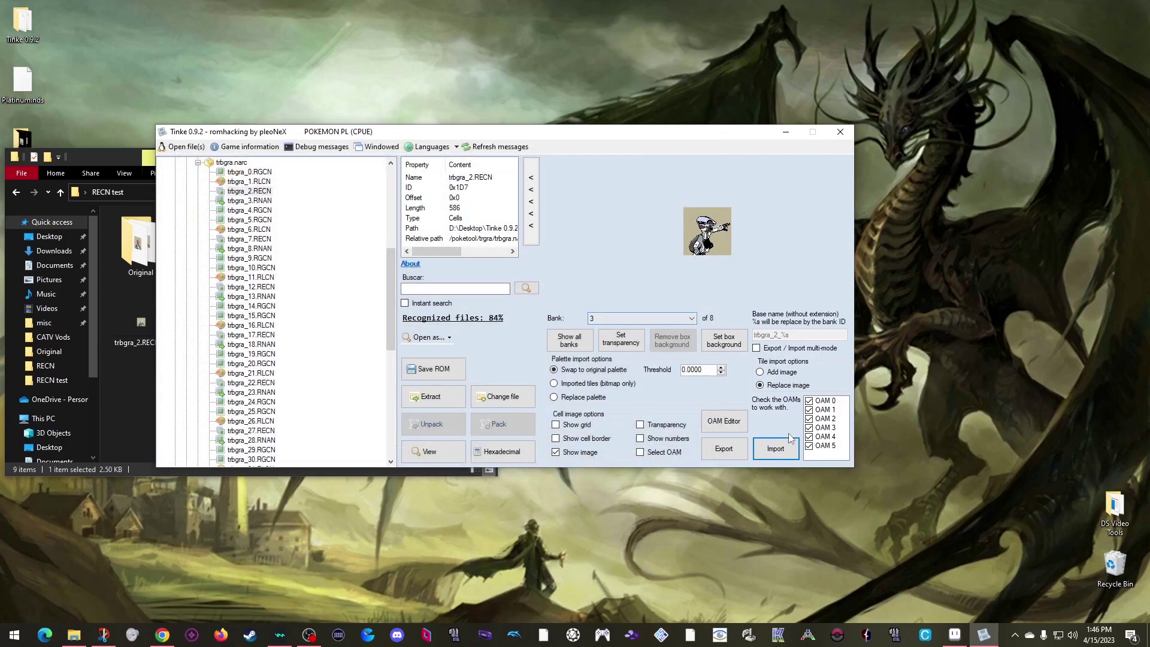
pyautogui.click(789, 441)
pyautogui.doubleClick(541, 261)
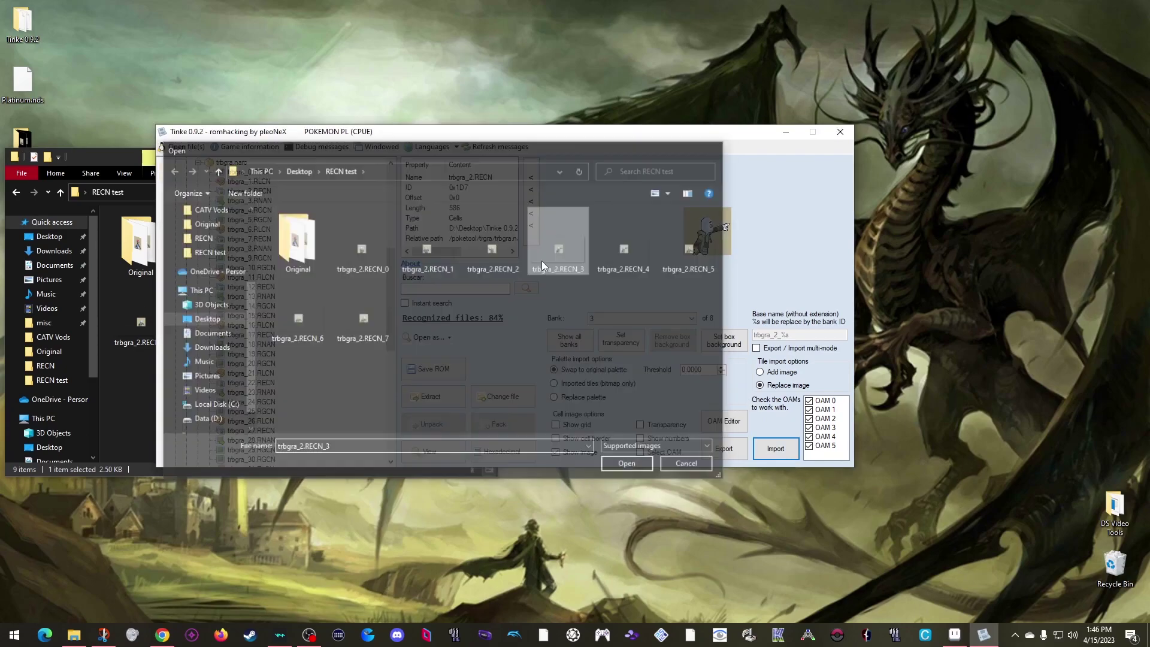
# Import trbgra_2.RECN_4 through _7 into cell banks 4 through 7.
pyautogui.scroll(-1, 634, 318)
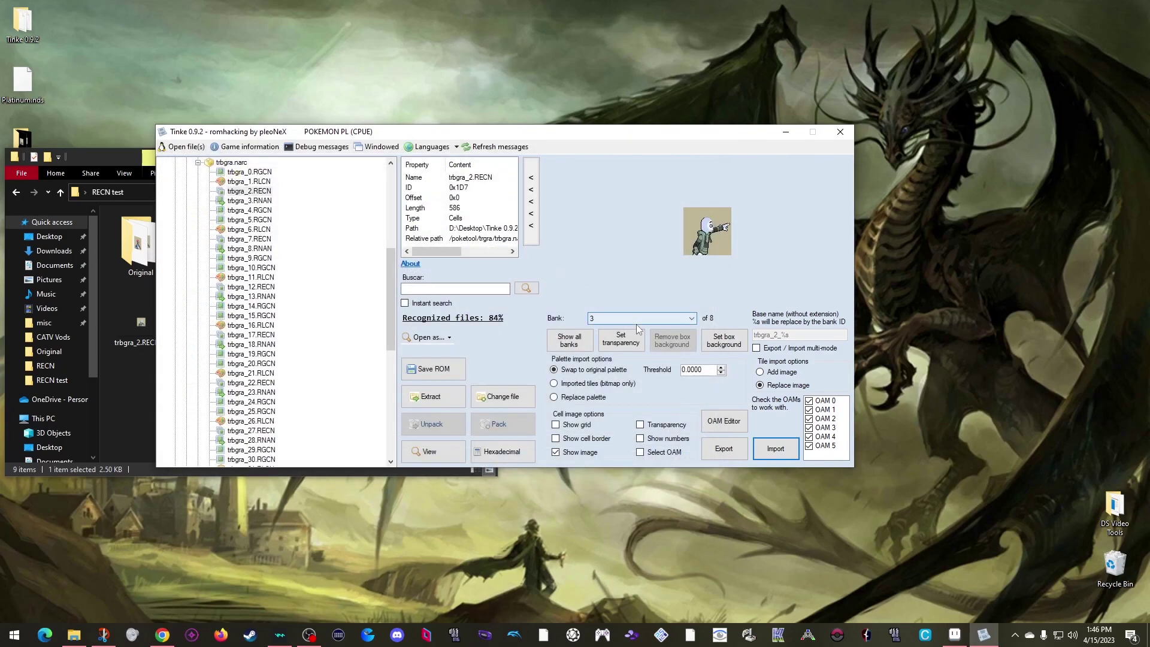
pyautogui.click(776, 446)
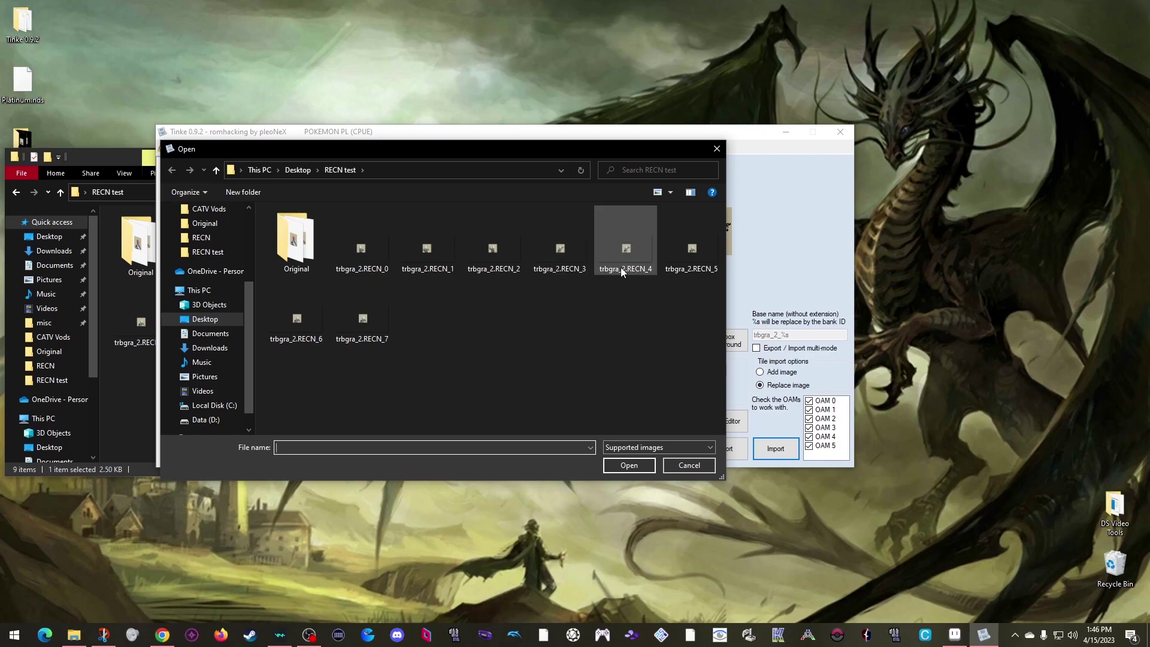
pyautogui.doubleClick(622, 270)
pyautogui.scroll(-1, 678, 318)
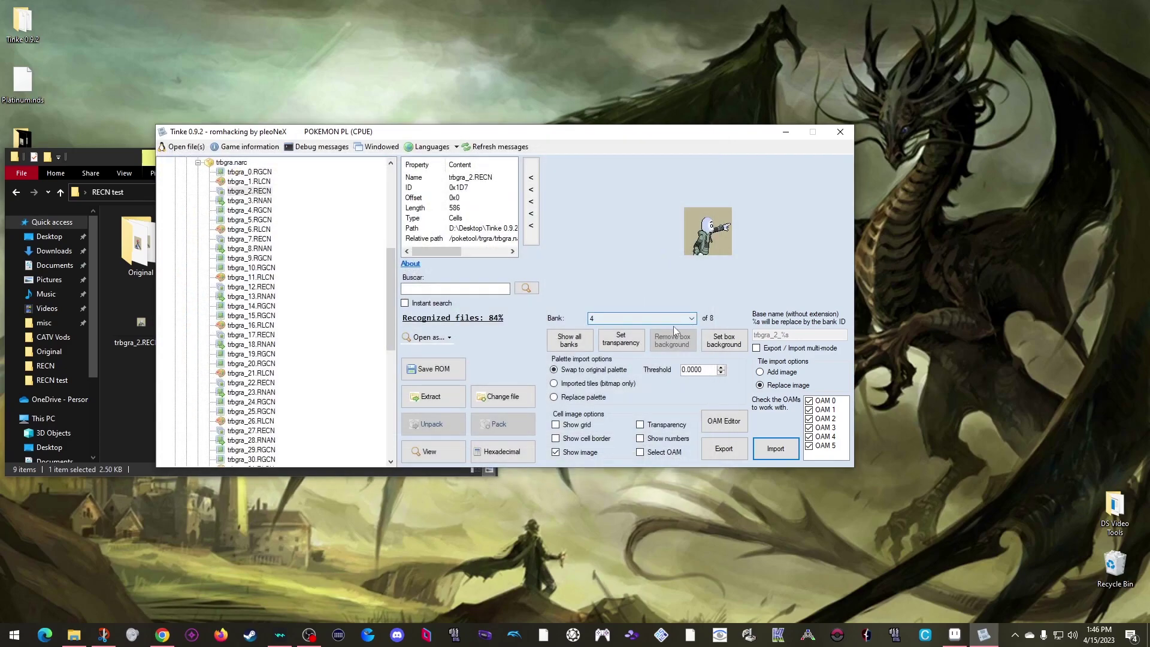
pyautogui.click(776, 449)
pyautogui.doubleClick(689, 258)
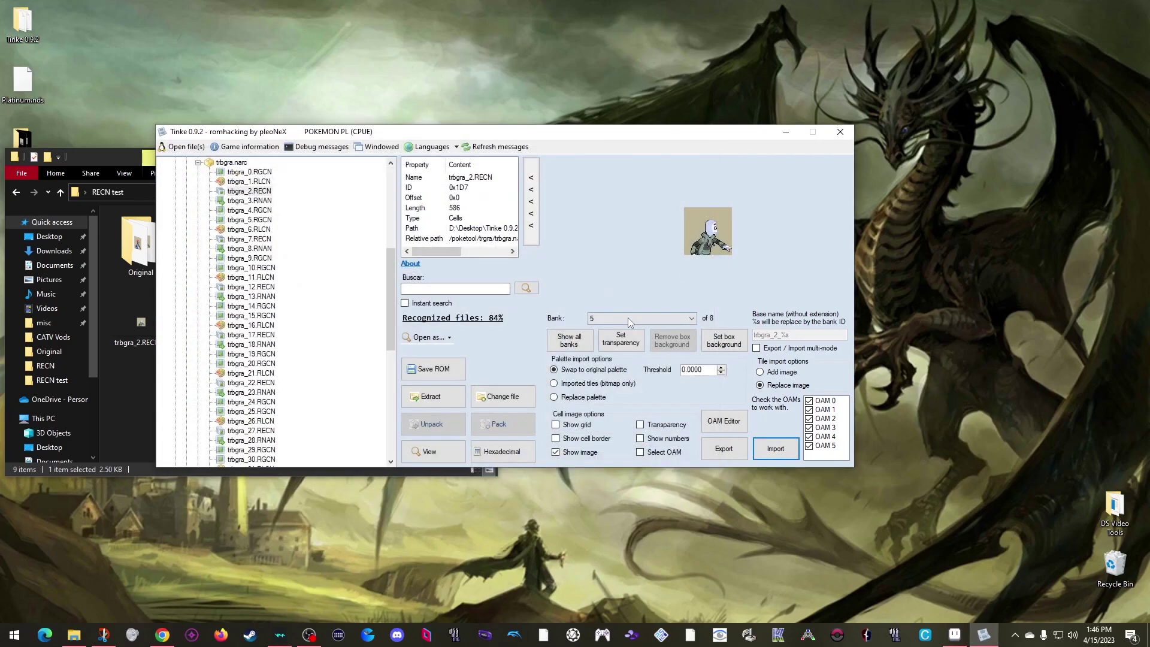
pyautogui.scroll(-1, 629, 322)
pyautogui.click(776, 448)
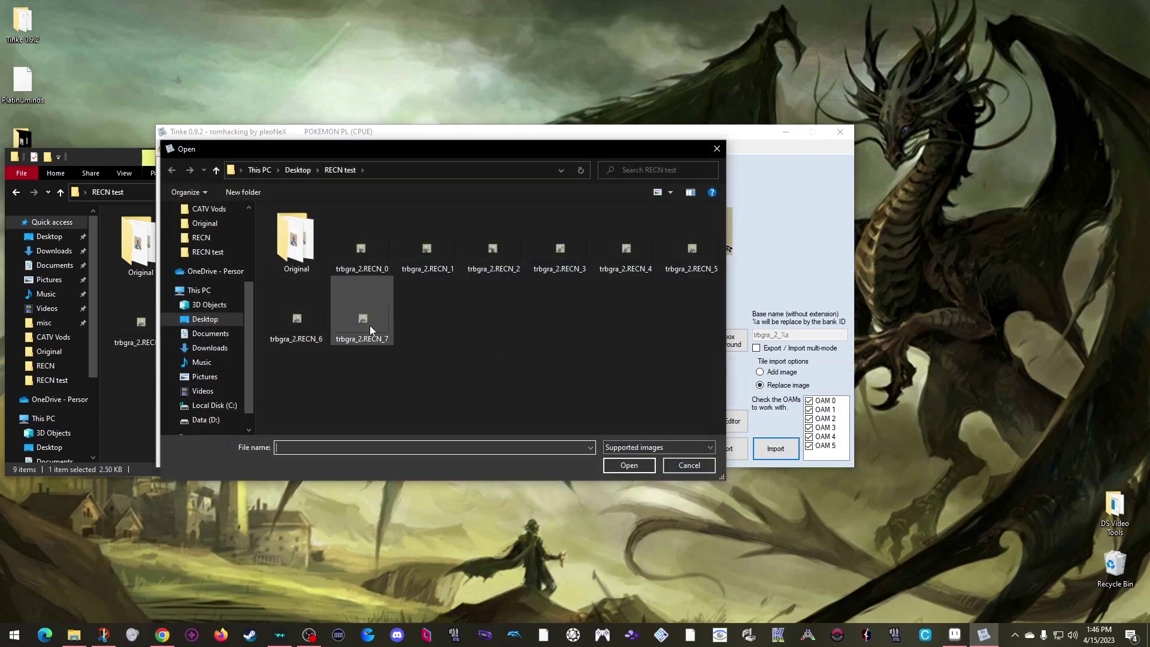
pyautogui.doubleClick(303, 320)
pyautogui.scroll(-1, 629, 322)
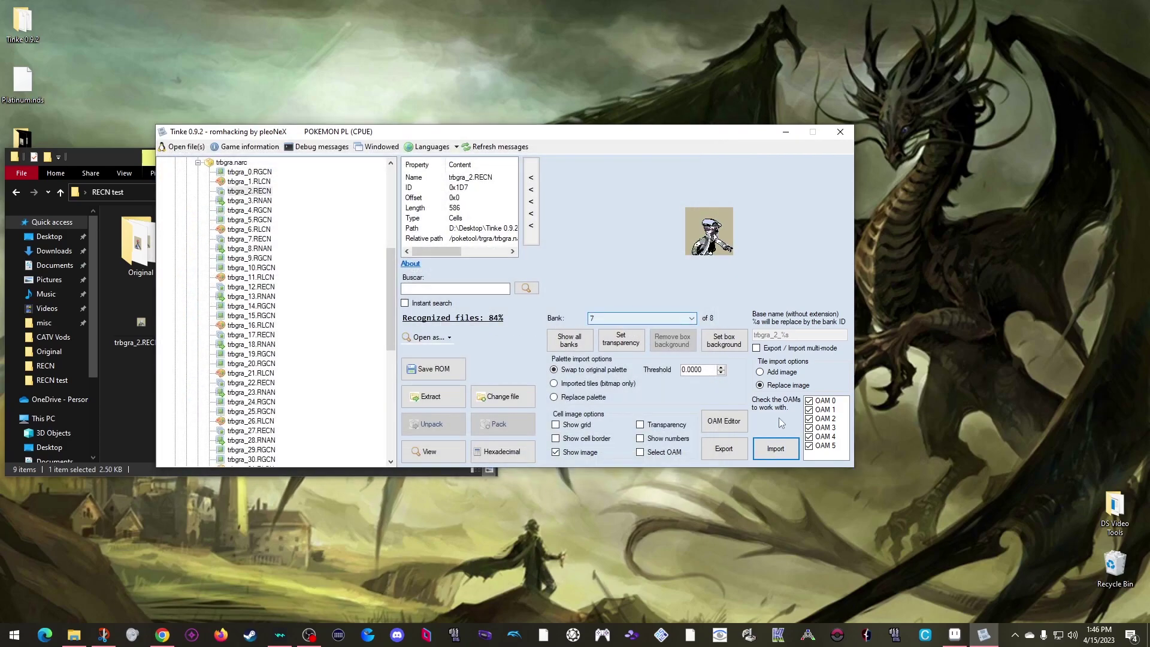
pyautogui.click(775, 449)
pyautogui.doubleClick(362, 318)
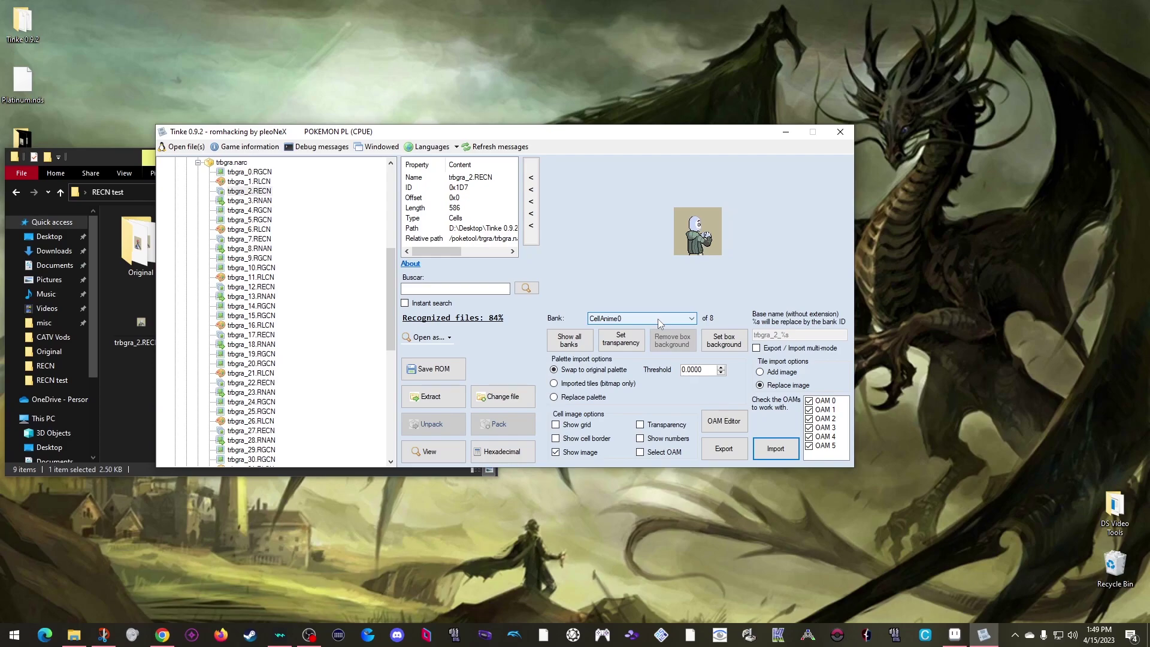
pyautogui.scroll(-4, 657, 319)
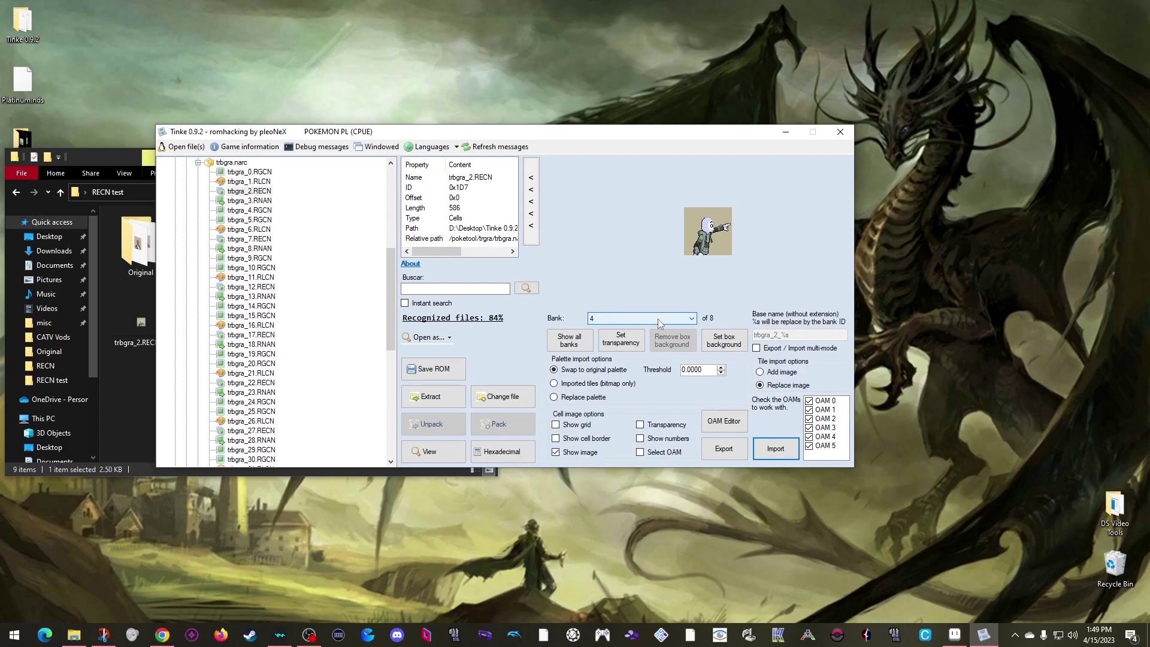
pyautogui.scroll(1, 658, 318)
pyautogui.click(954, 636)
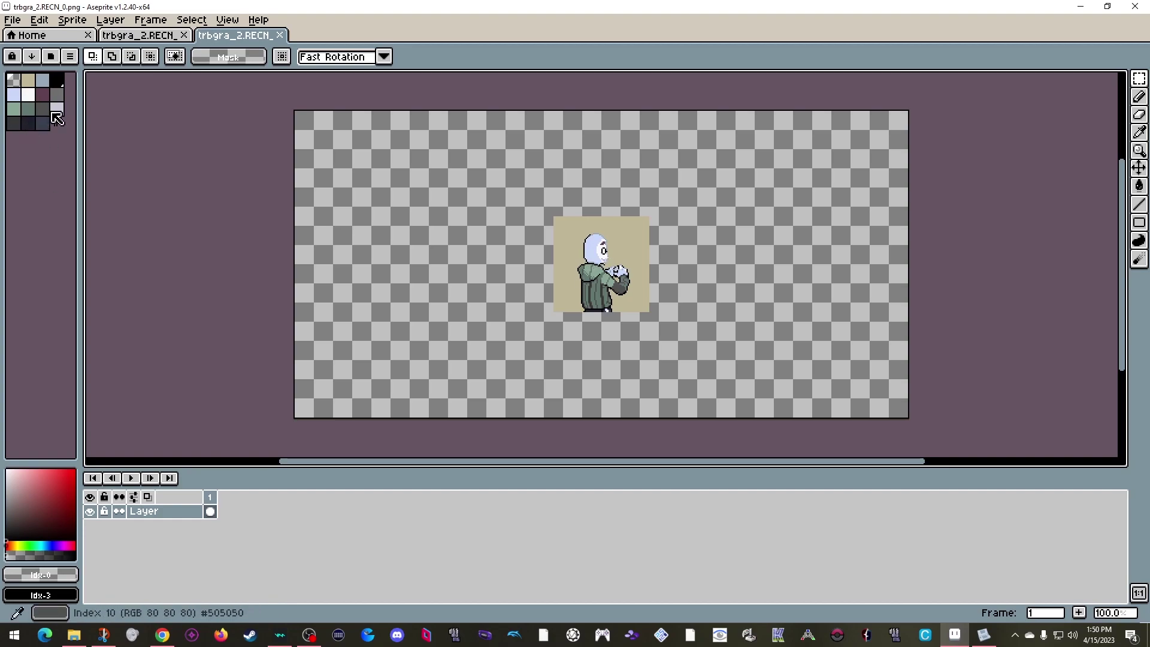
pyautogui.click(983, 635)
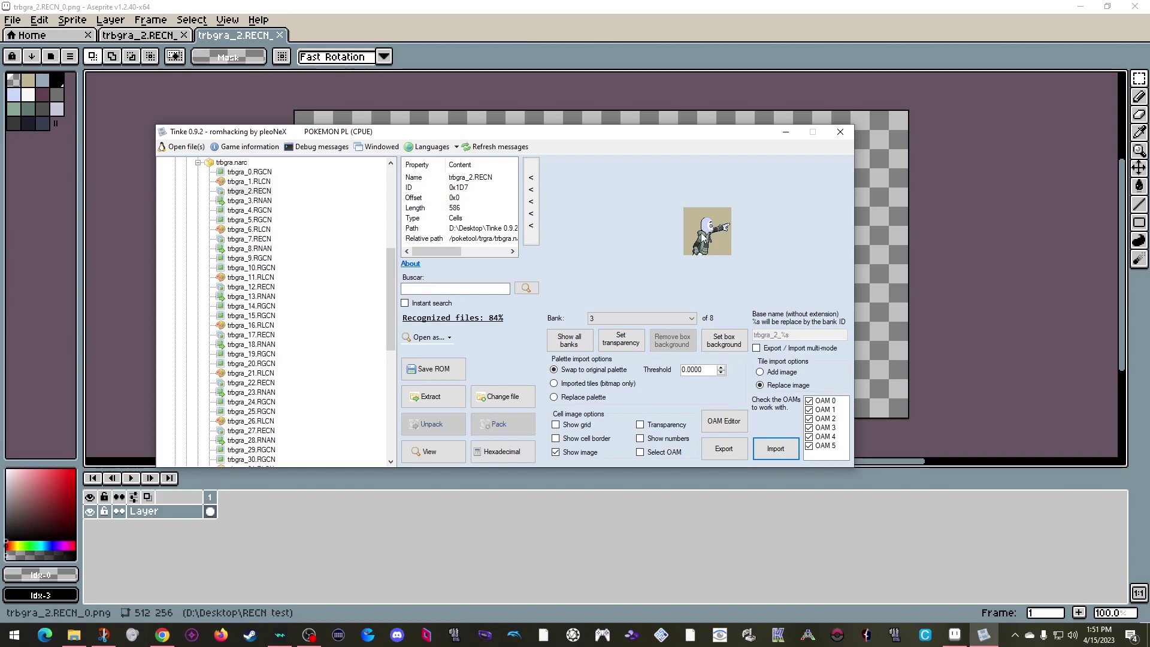
# Minimize Aseprite, move the Tinke window up and right, and close File Explorer.
pyautogui.click(1080, 7)
pyautogui.moveTo(665, 136); pyautogui.dragTo(761, 116)
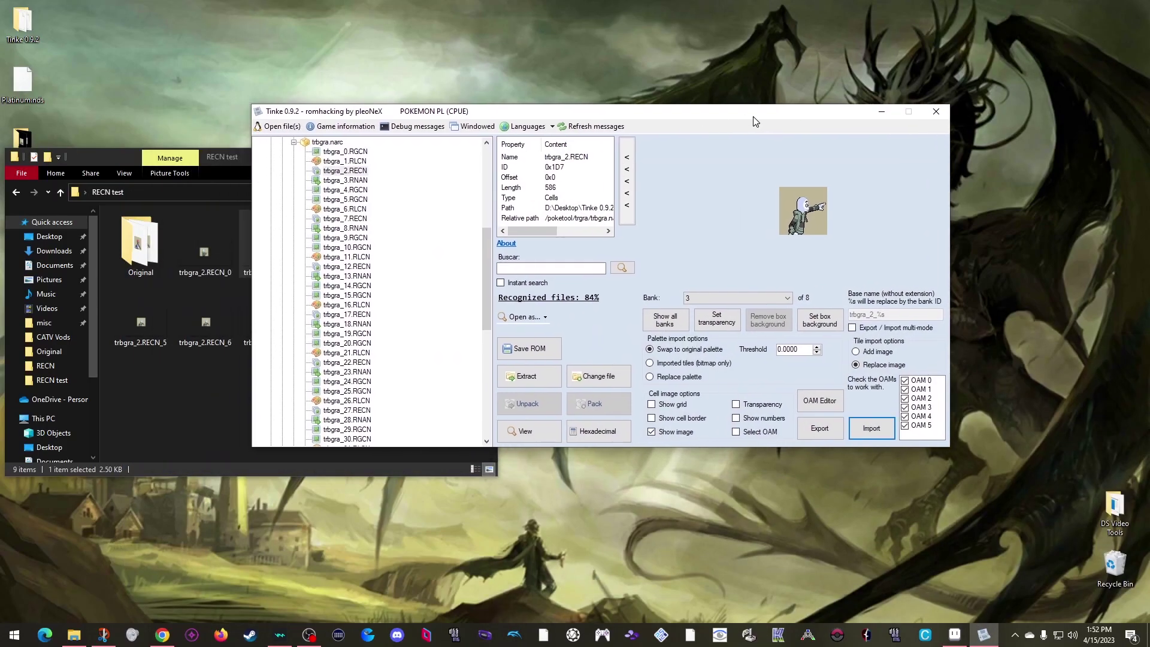
pyautogui.click(126, 168)
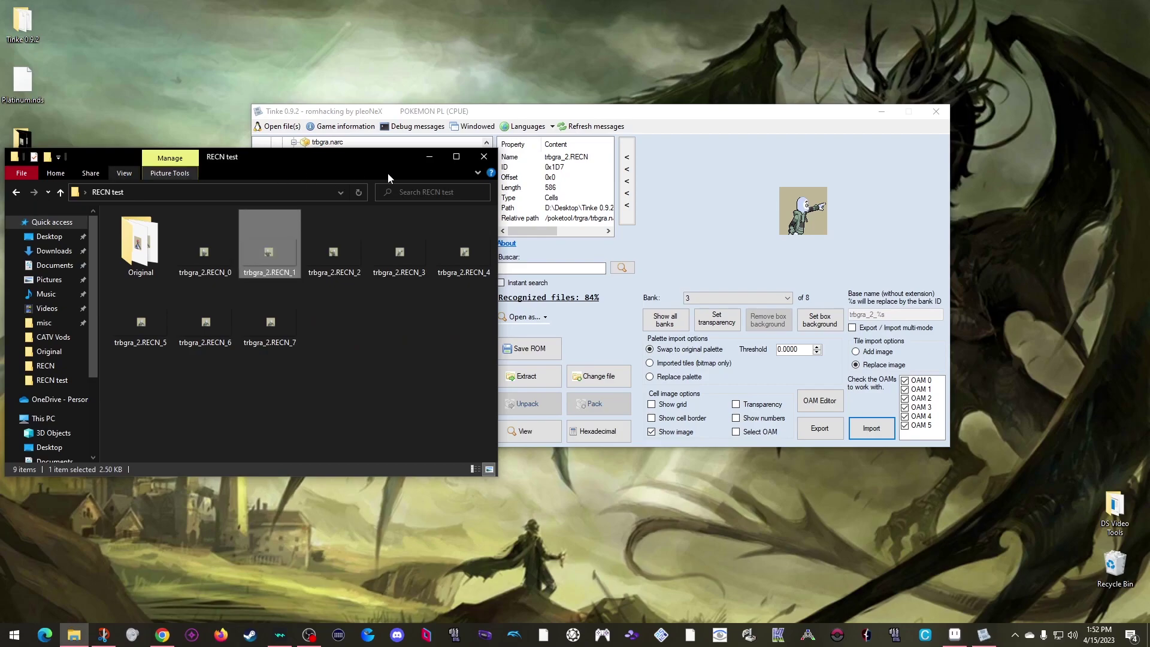
pyautogui.click(482, 158)
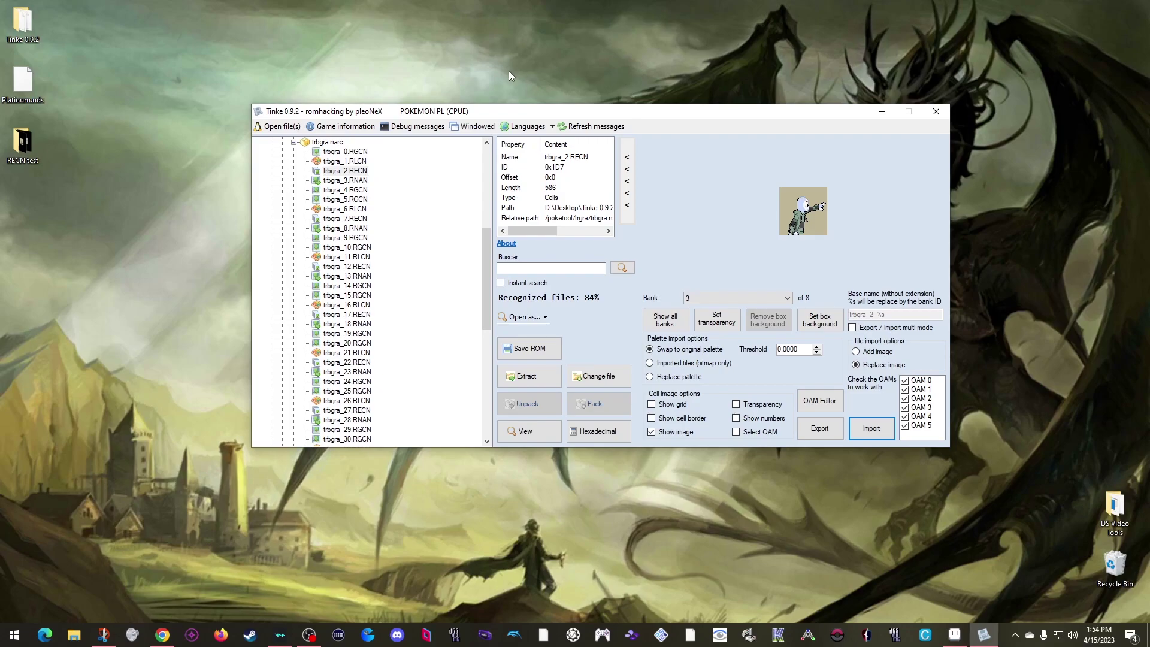
# Set threshold to 442 and import trbgra_2.RECN_0 into CellAnime0 with palette replacement.
pyautogui.doubleClick(779, 350)
pyautogui.write('442')
pyautogui.scroll(3, 710, 296)
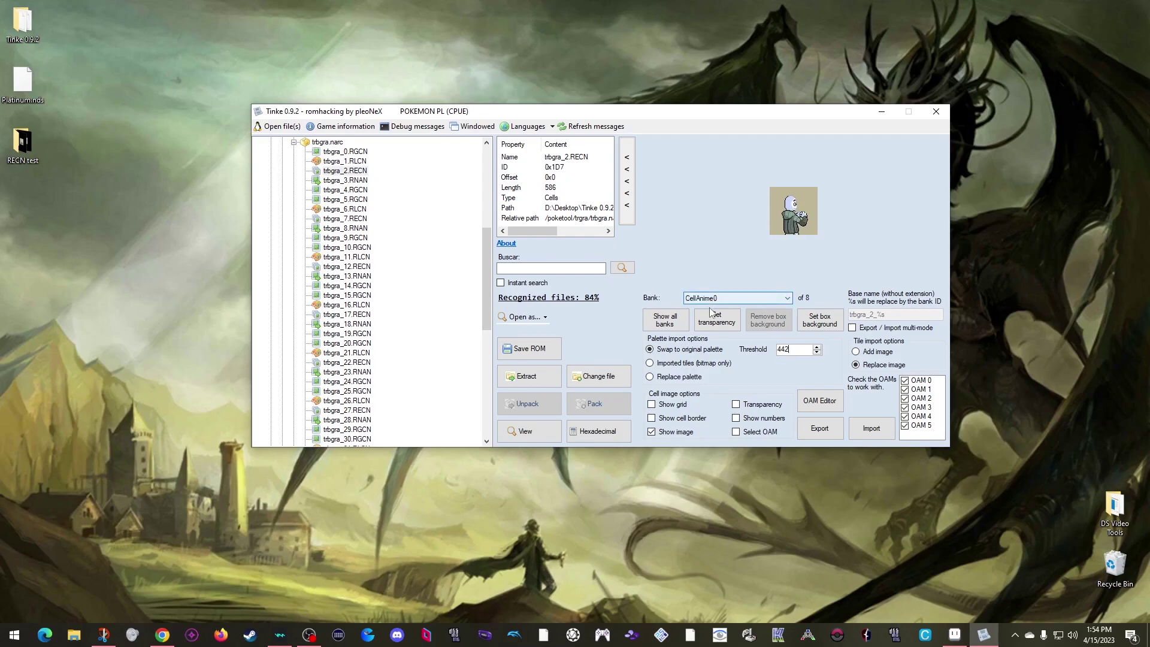
pyautogui.click(651, 377)
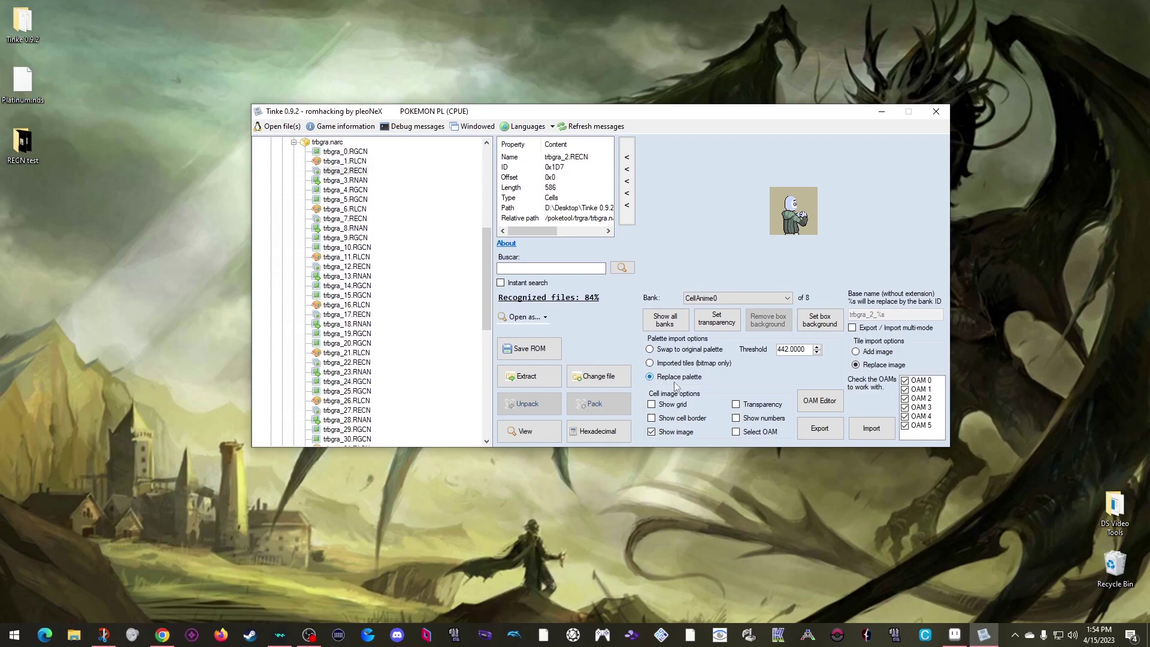
pyautogui.click(866, 439)
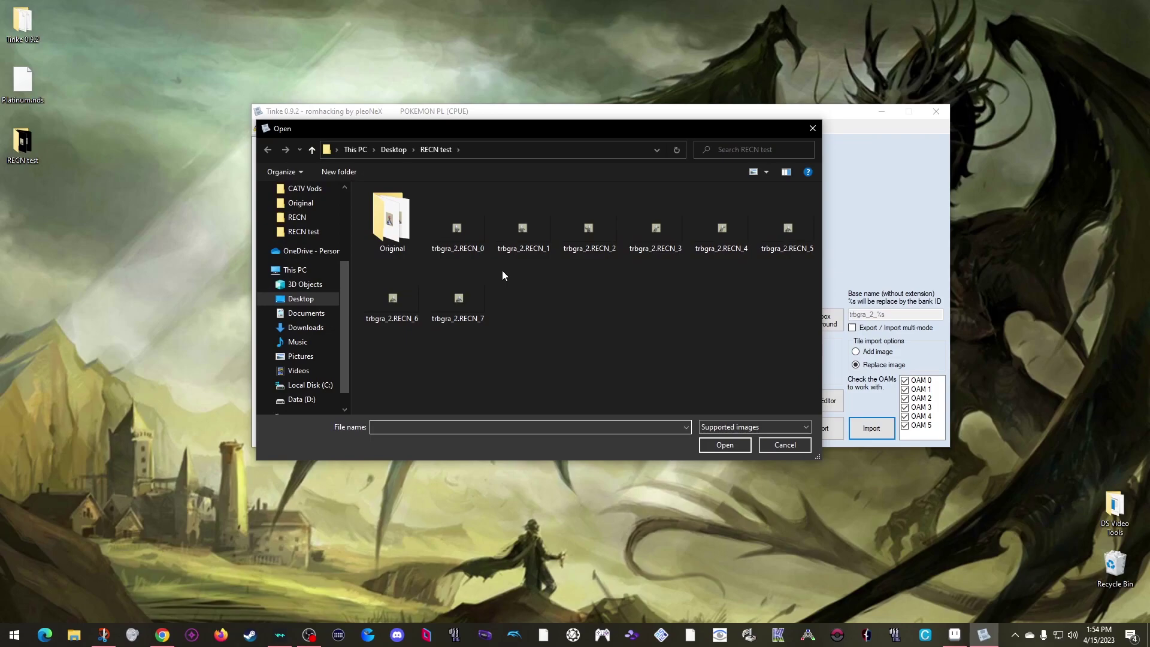
pyautogui.doubleClick(465, 236)
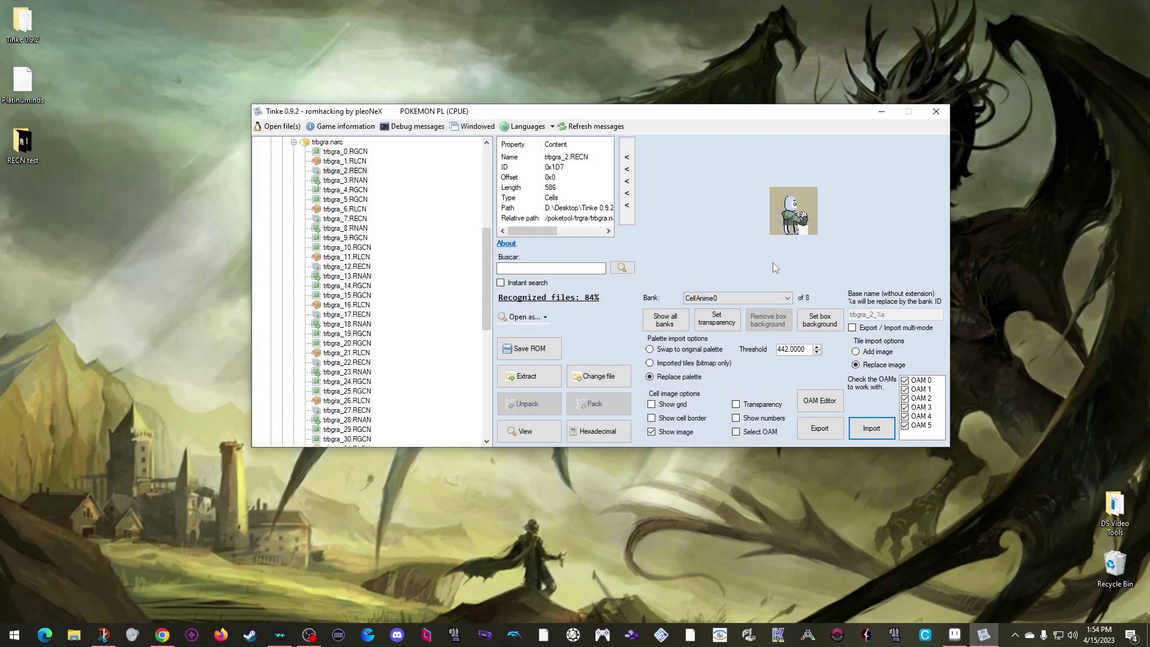
# Re-import trbgra_2.RECN_0 with Swap to original palette and close the enlarged preview.
pyautogui.click(666, 348)
pyautogui.click(880, 431)
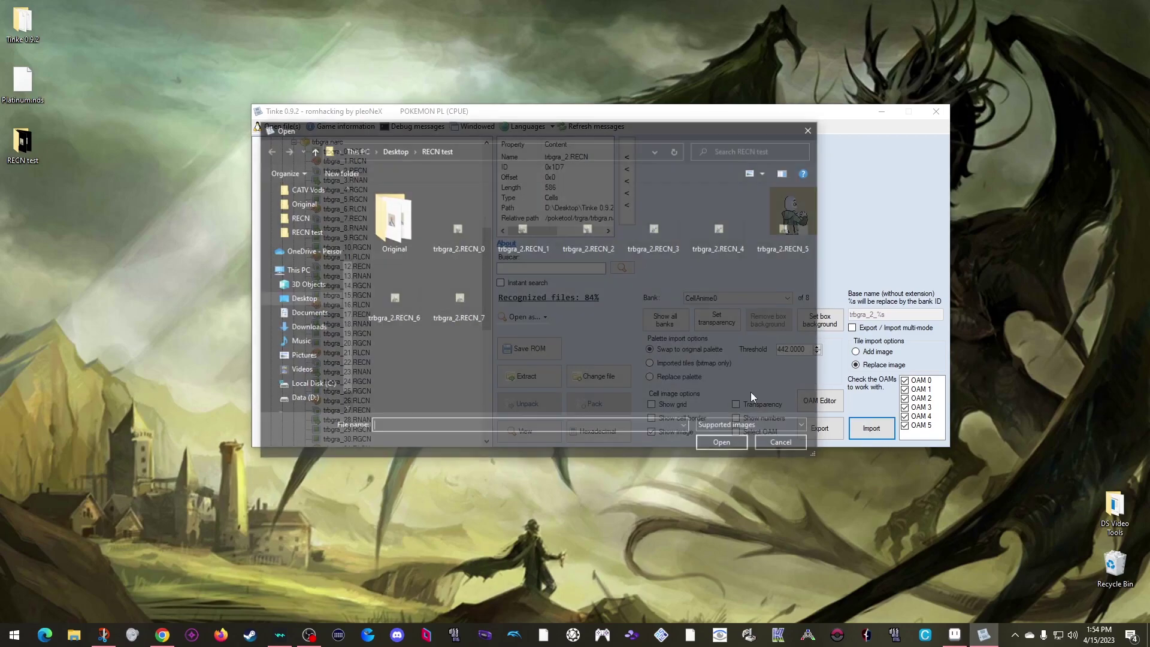
pyautogui.doubleClick(457, 230)
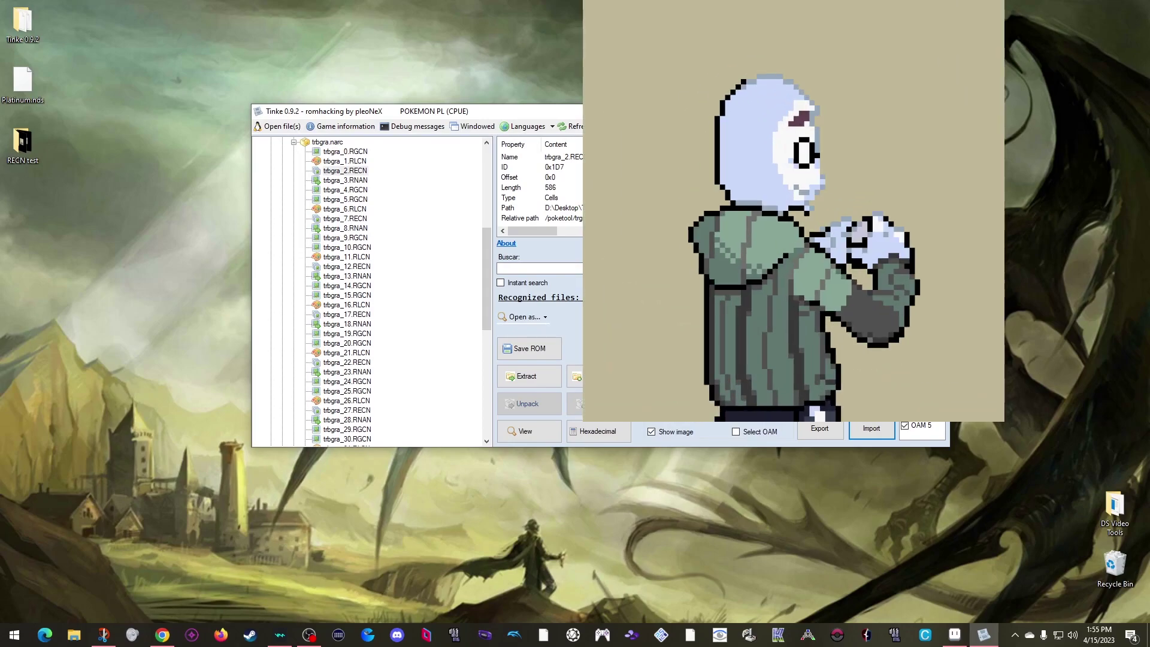
pyautogui.click(854, 221)
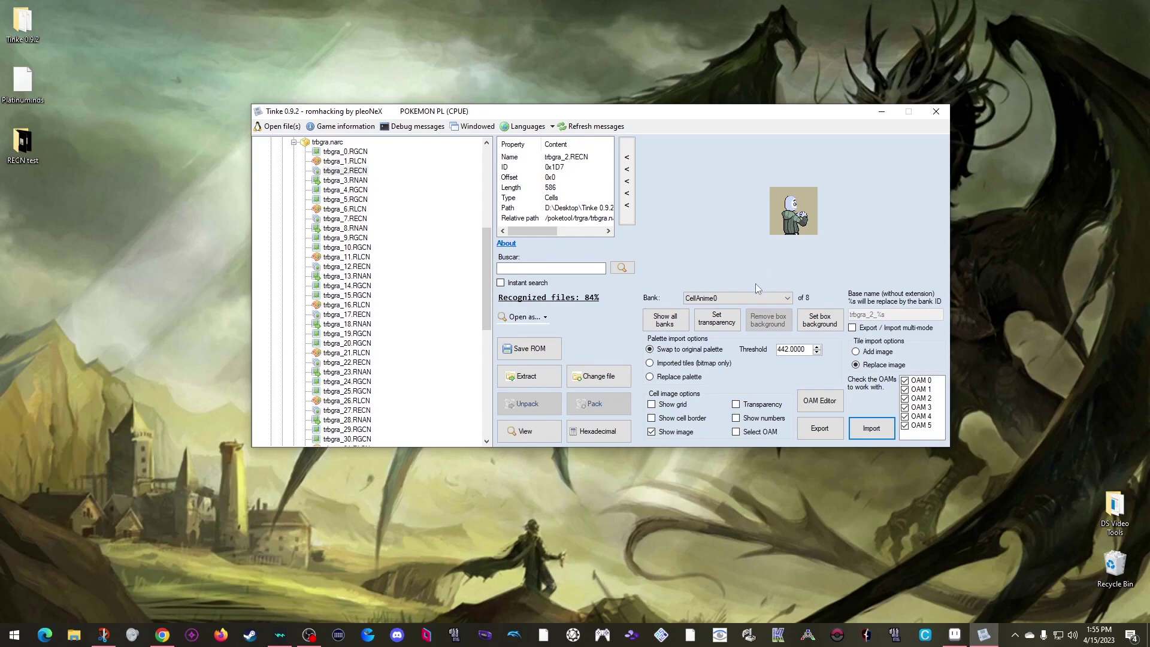
# Import trbgra_2.RECN_1, _2 and _3 into CellAnime1, 2 and 3.
pyautogui.scroll(-1, 751, 299)
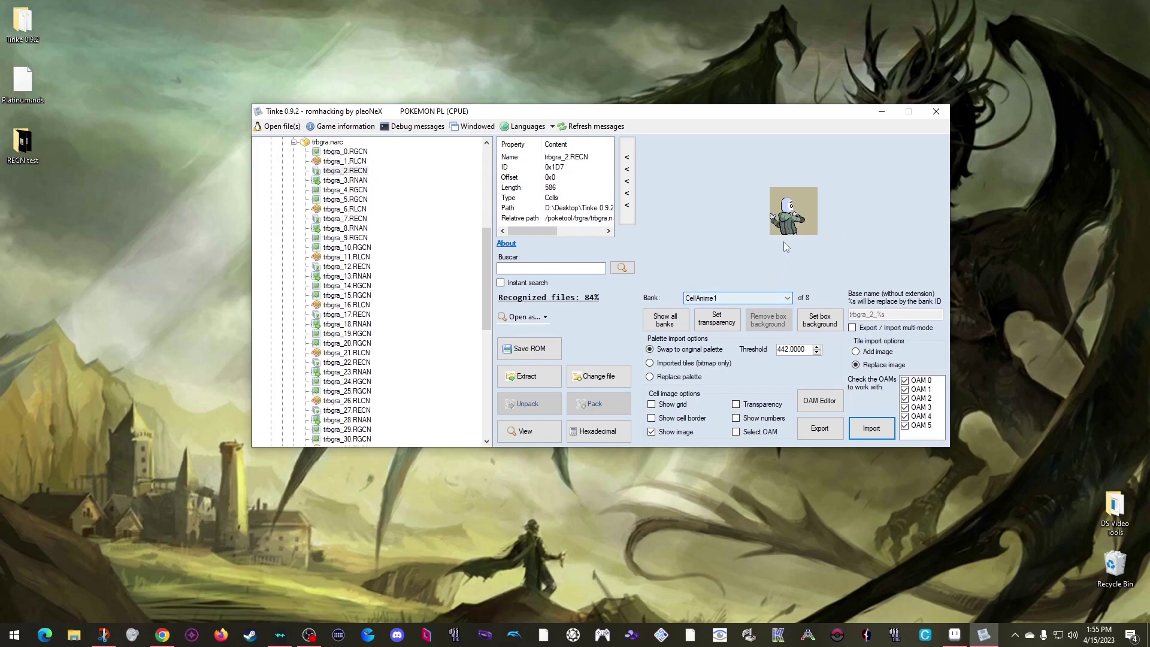
pyautogui.click(868, 432)
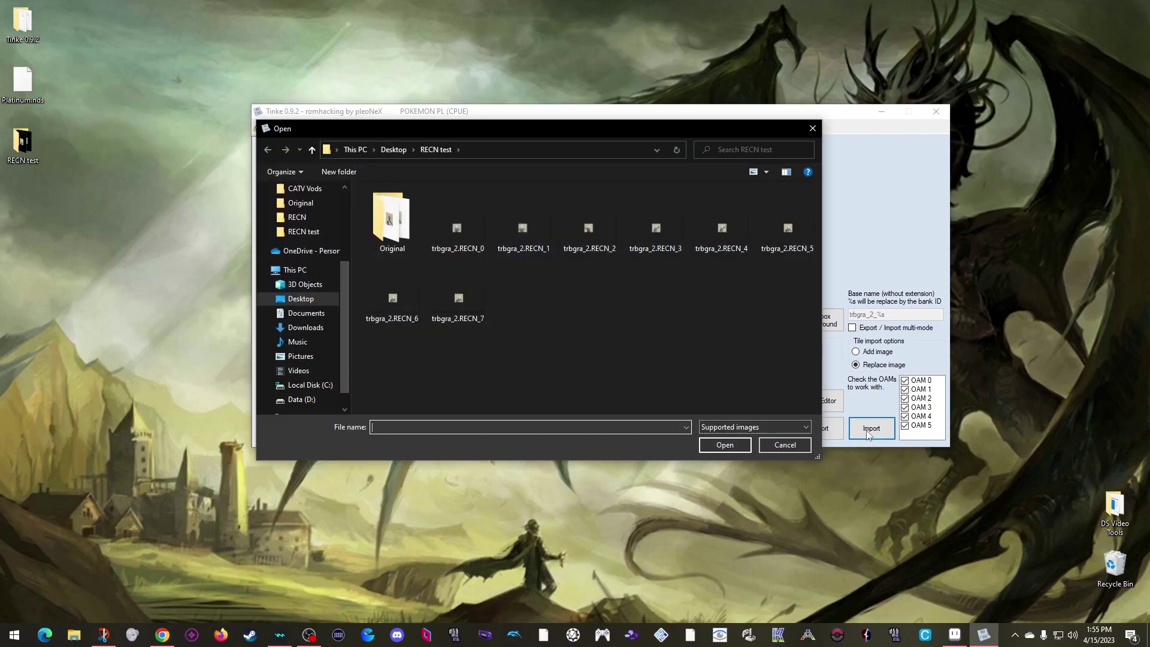
pyautogui.click(522, 233)
pyautogui.doubleClick(522, 232)
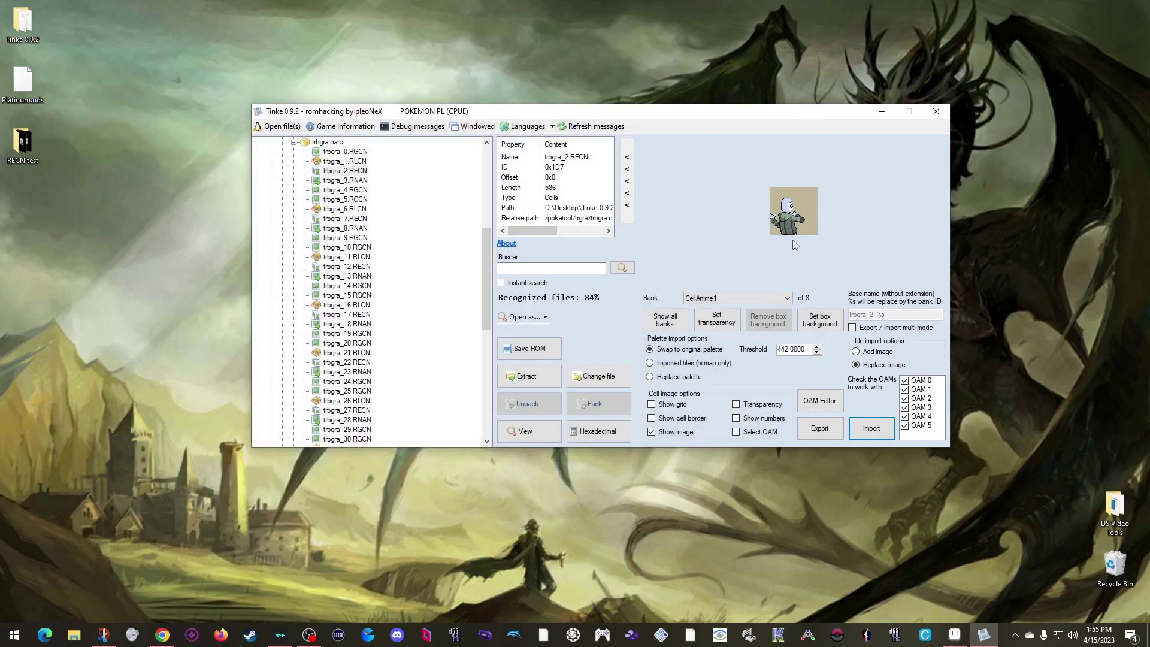
pyautogui.scroll(-1, 765, 299)
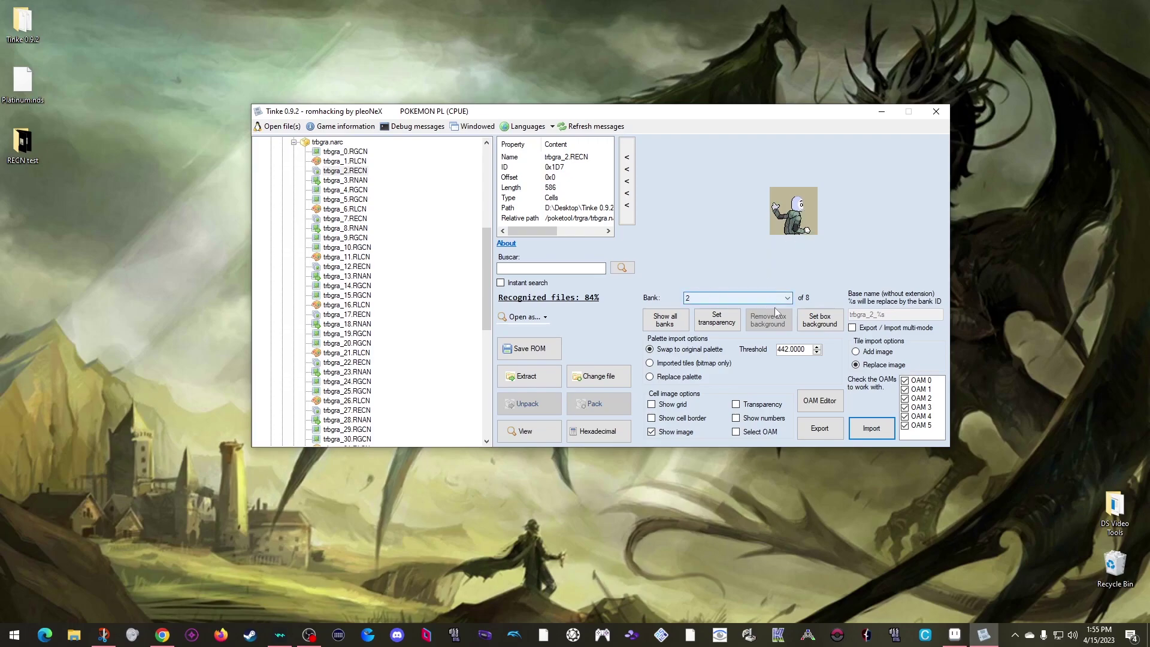
pyautogui.click(871, 428)
pyautogui.doubleClick(600, 235)
pyautogui.scroll(-1, 726, 301)
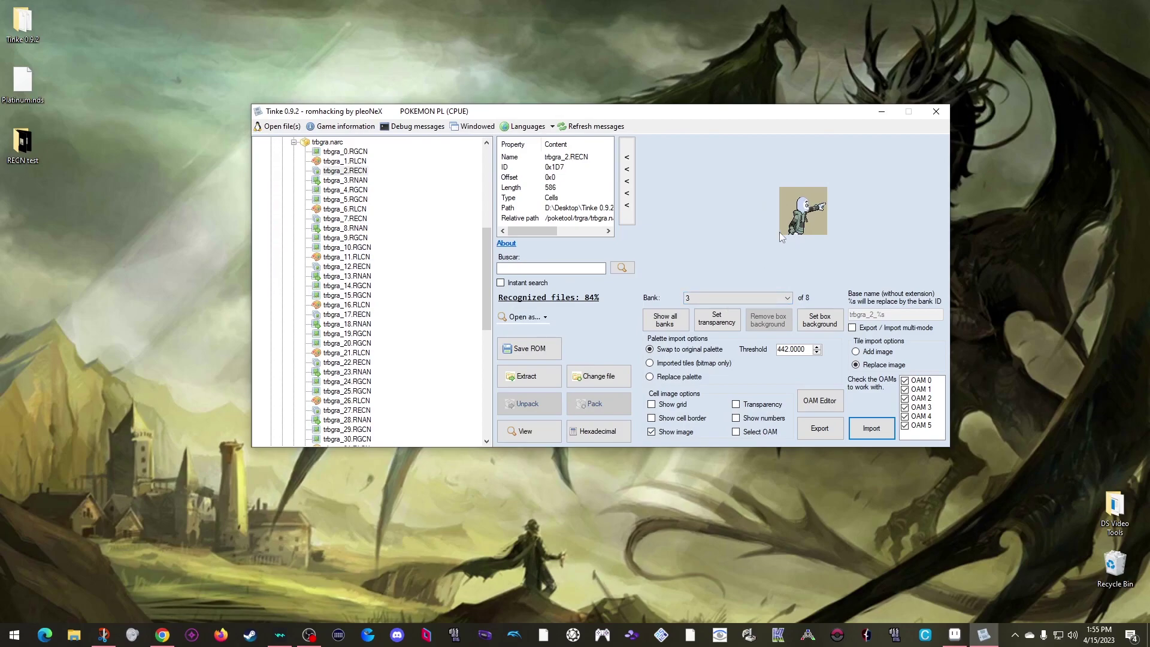
pyautogui.click(867, 431)
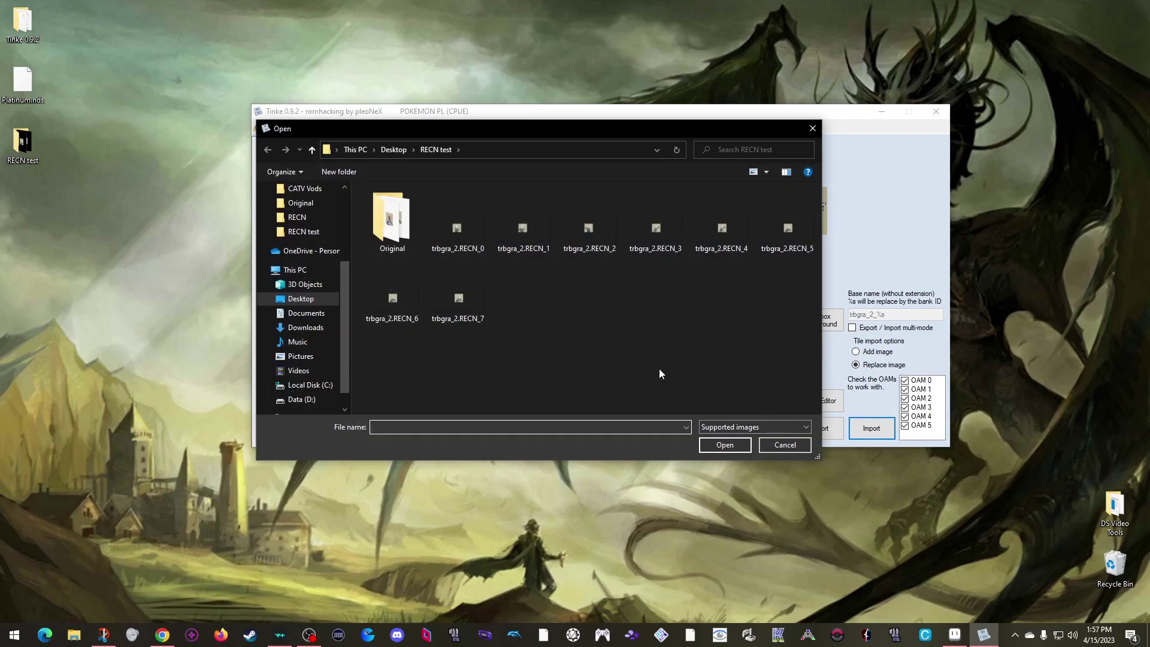
pyautogui.doubleClick(645, 228)
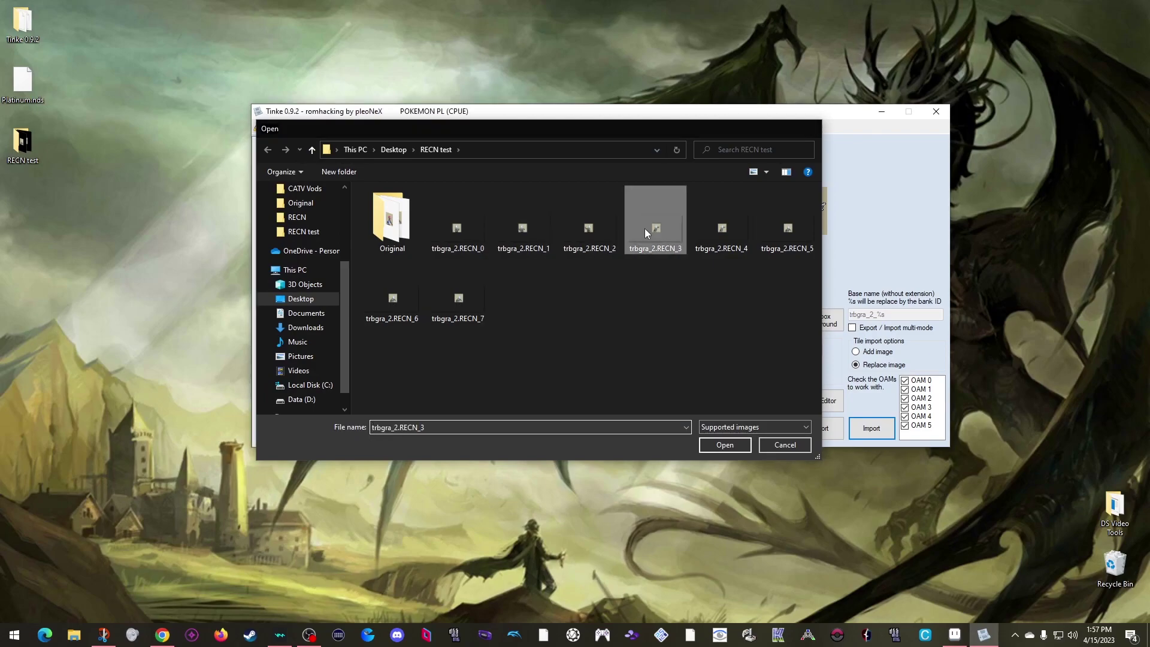
# Import trbgra_2.RECN_4 through _7 into CellAnime4 through 7.
pyautogui.scroll(-1, 750, 299)
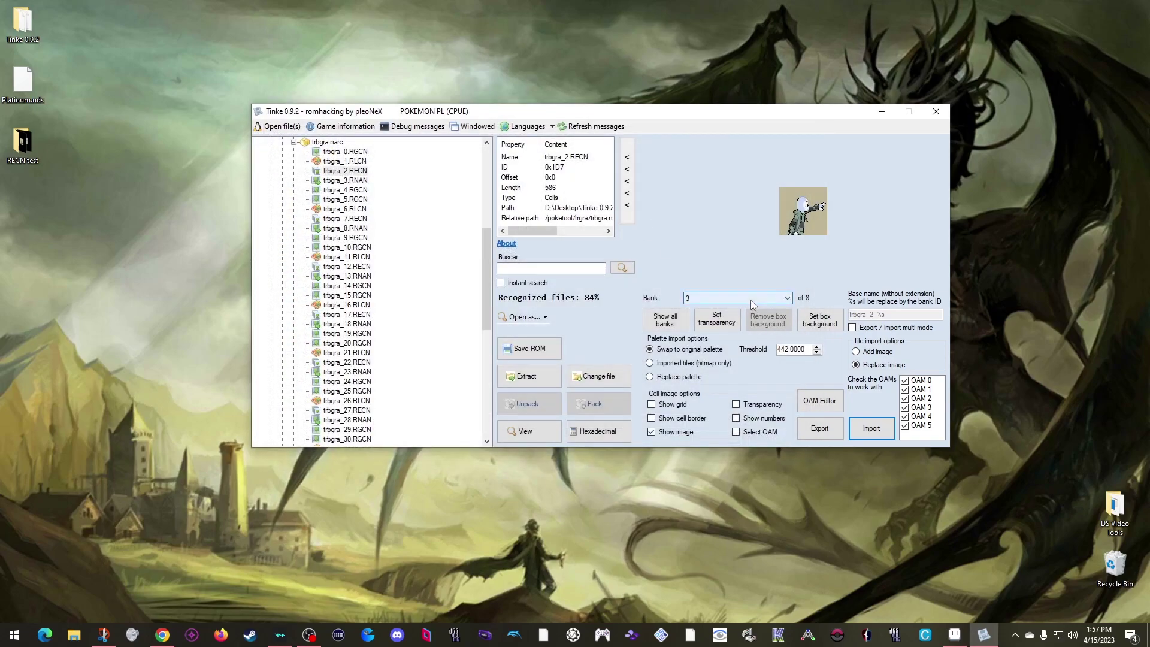
pyautogui.click(872, 428)
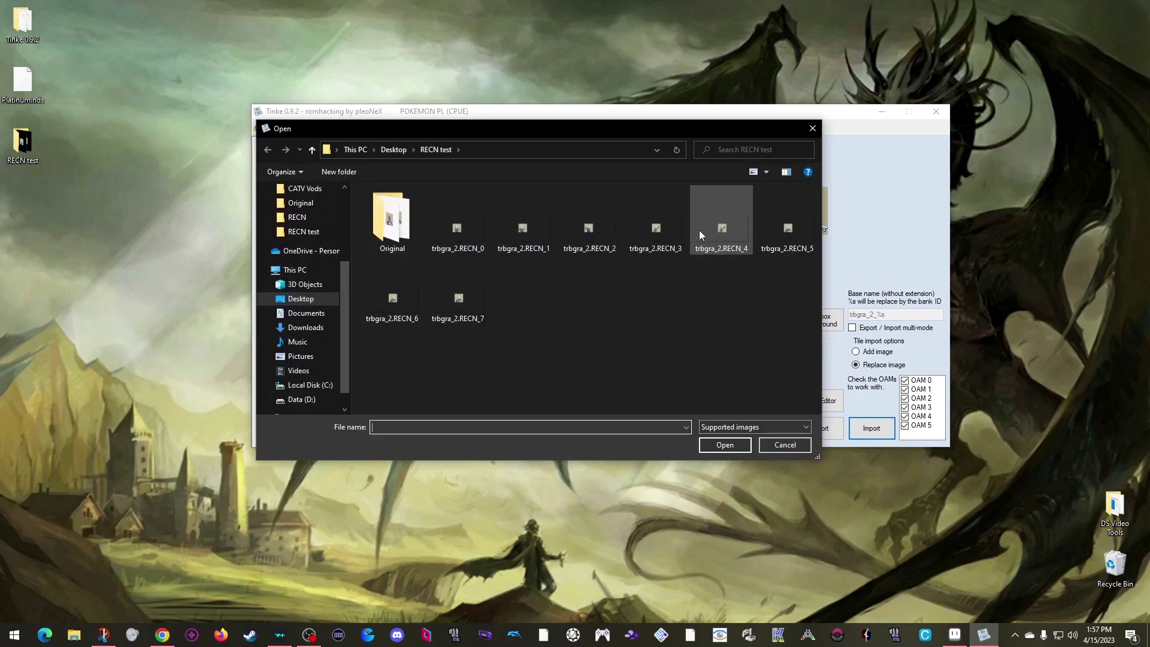
pyautogui.doubleClick(719, 230)
pyautogui.scroll(-1, 743, 297)
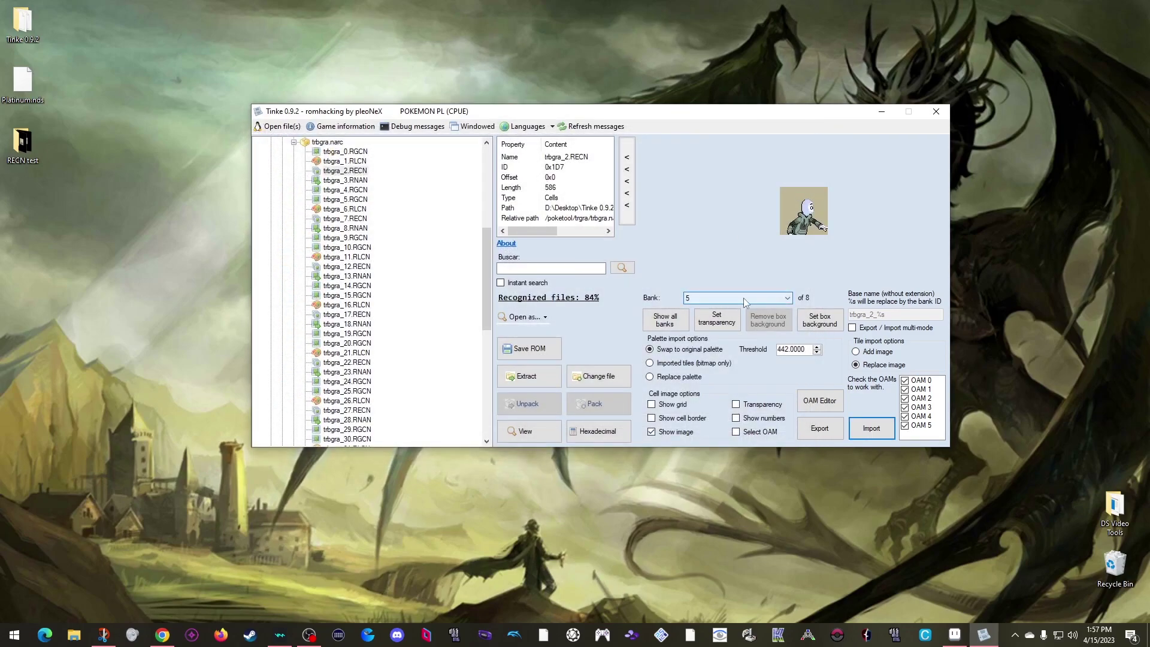
pyautogui.click(872, 428)
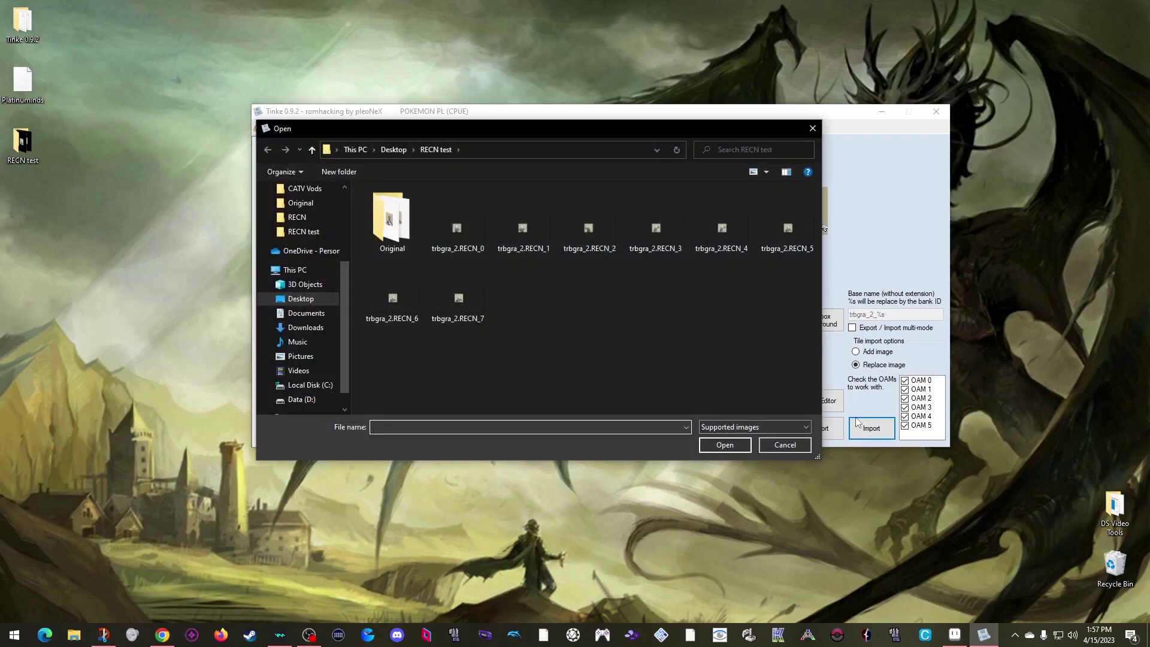
pyautogui.doubleClick(786, 229)
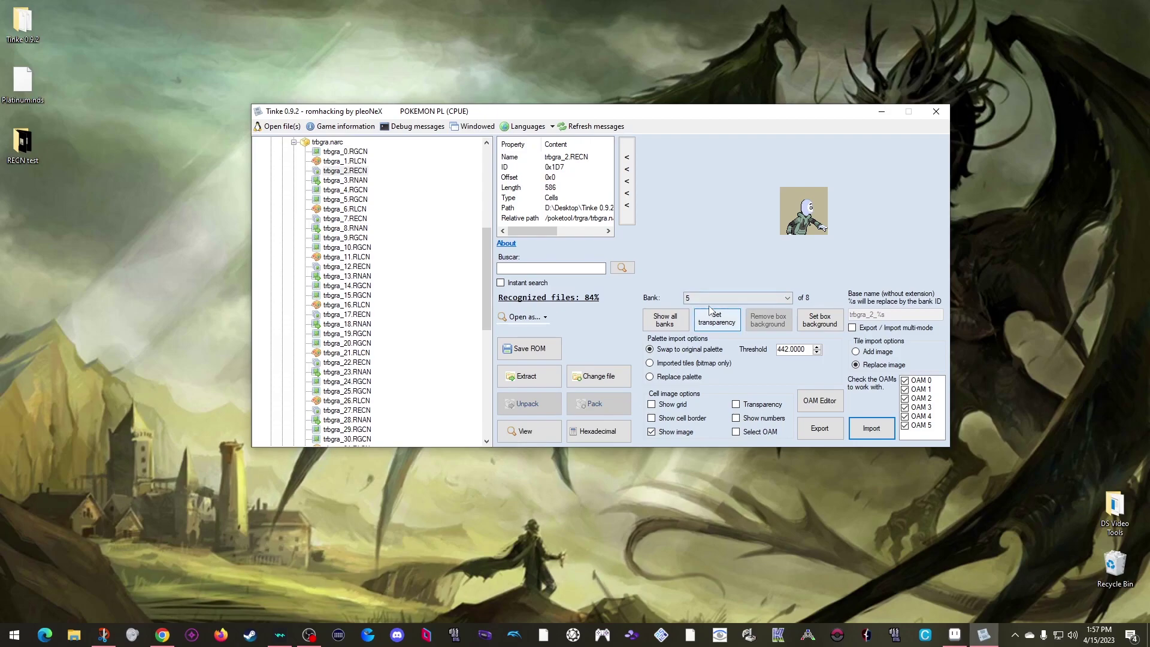
pyautogui.scroll(-1, 731, 301)
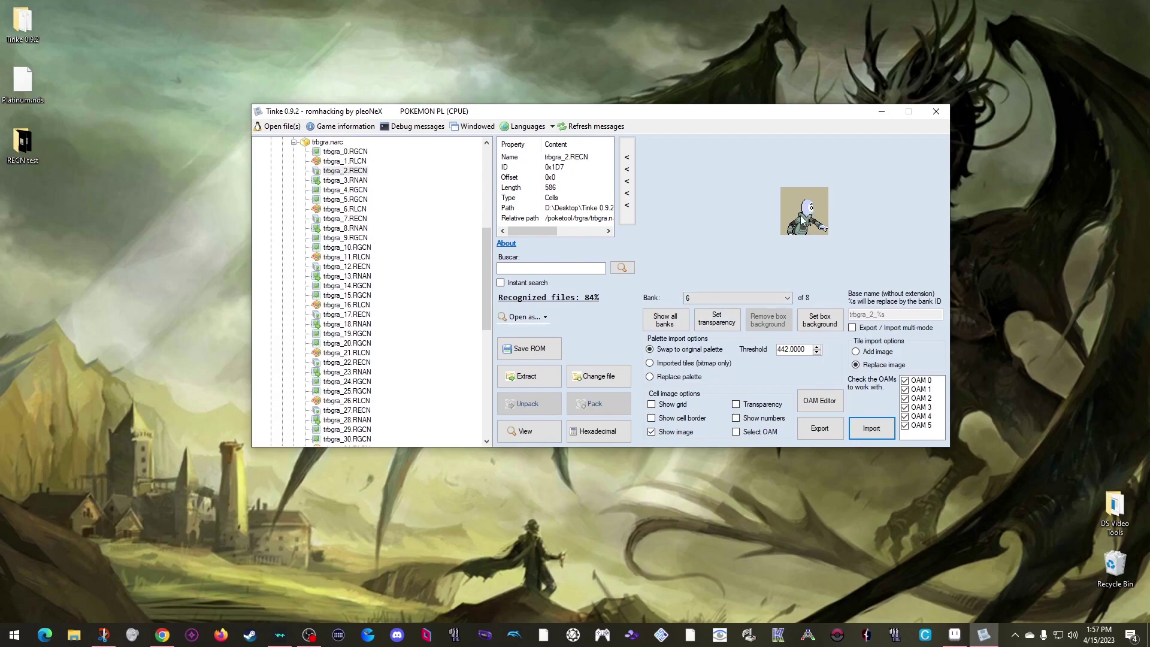
pyautogui.click(866, 423)
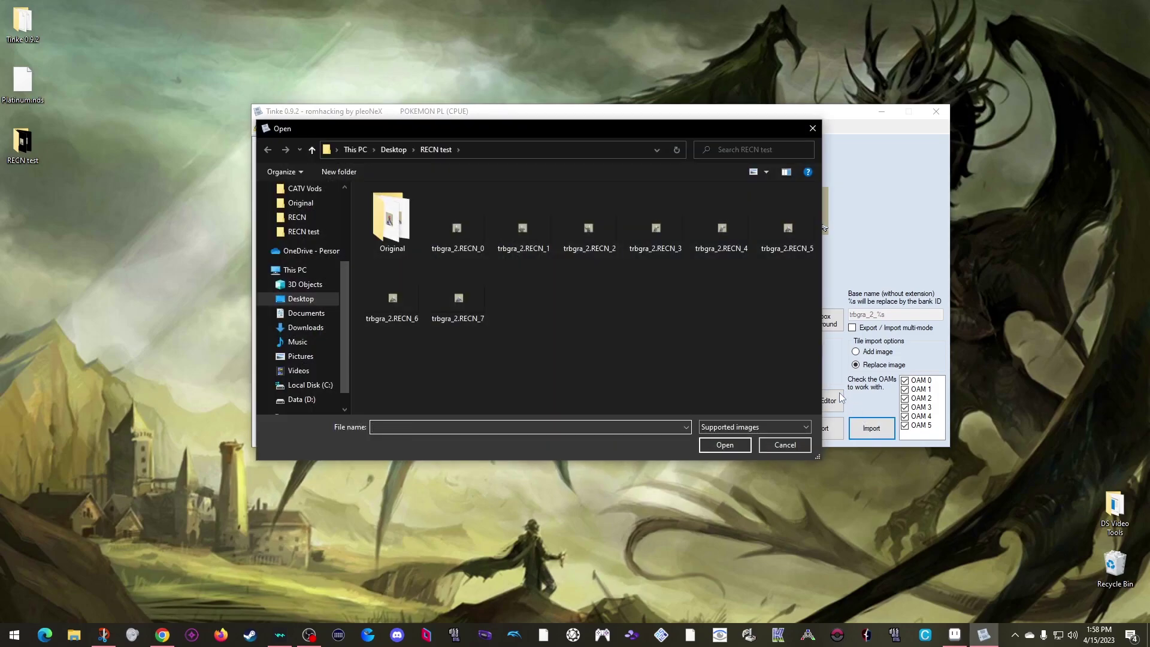
pyautogui.doubleClick(395, 290)
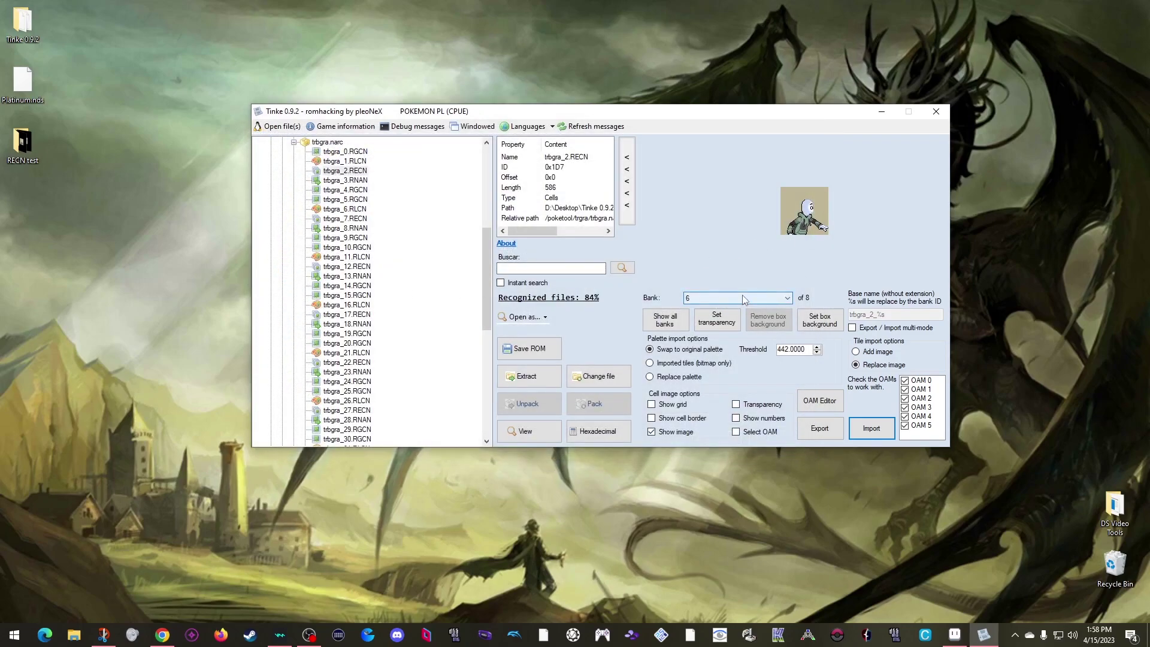
pyautogui.scroll(-1, 743, 299)
pyautogui.click(872, 428)
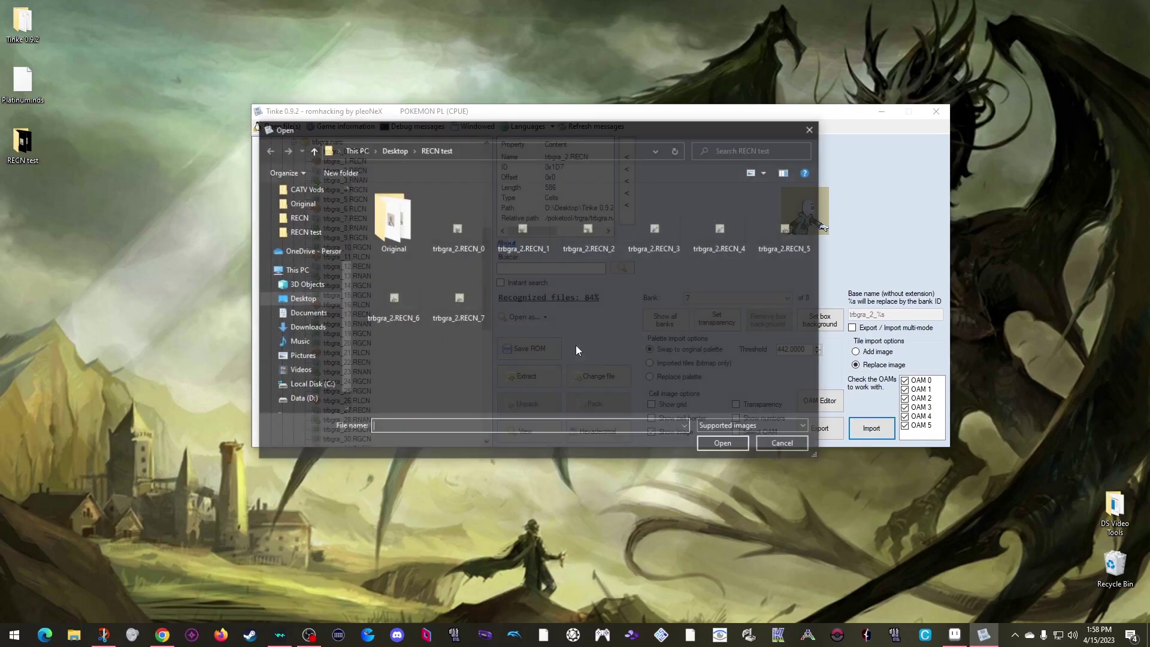
pyautogui.doubleClick(467, 308)
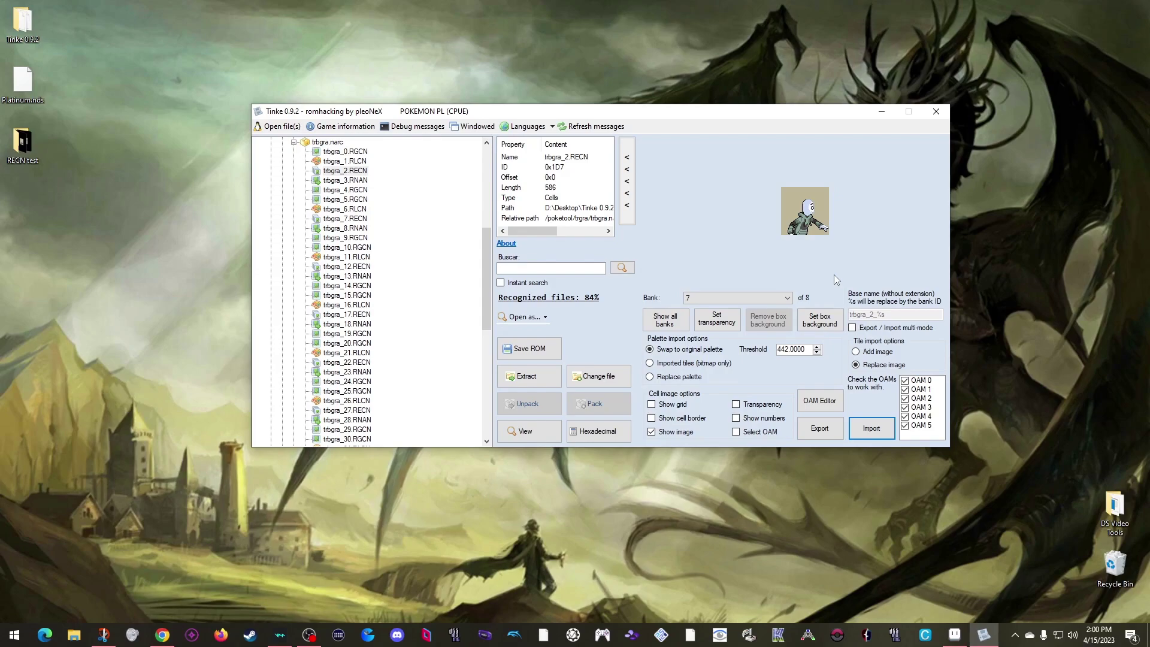
# Select trbgra.narc in the file tree and pack it with the edited RECN frames.
pyautogui.click(331, 143)
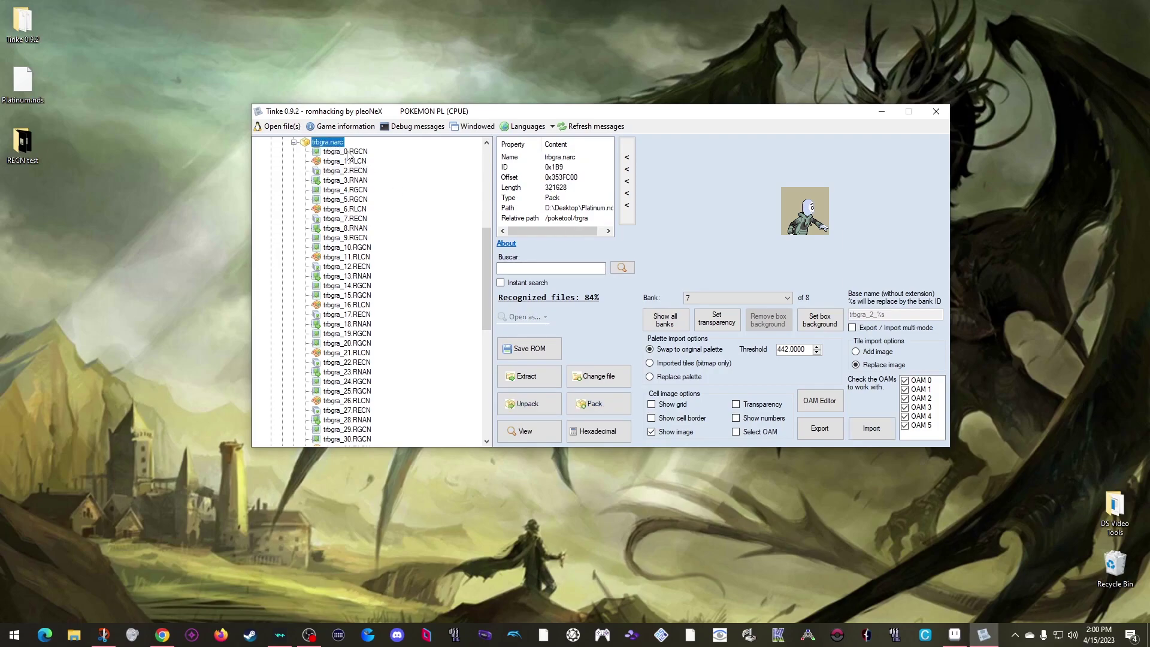
pyautogui.click(601, 413)
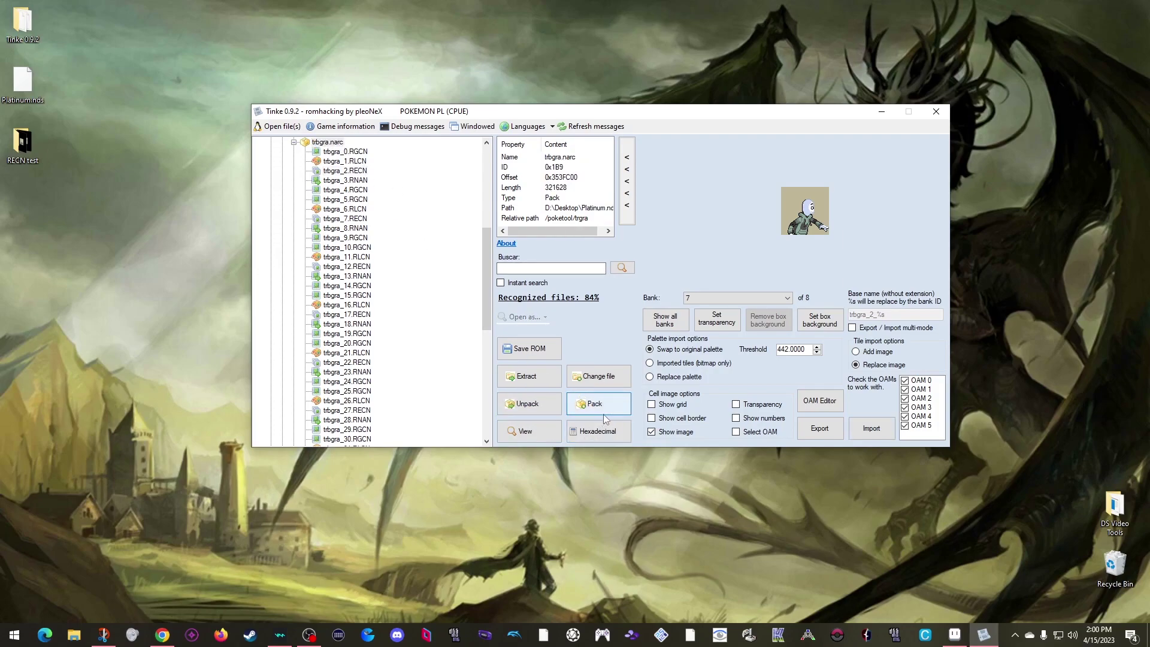